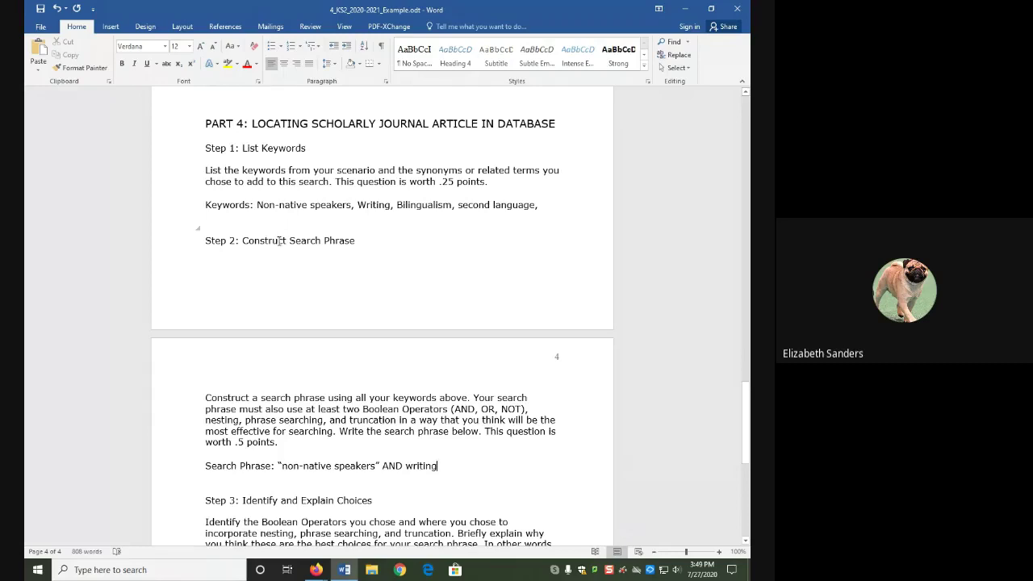
Review the keywords and the "non-native speakers" phrase, then select 'Bilingualism, second language' on the Keywords line.
{"action": "left_click_drag", "start_coordinate": [257, 204], "coordinate": [379, 207]}
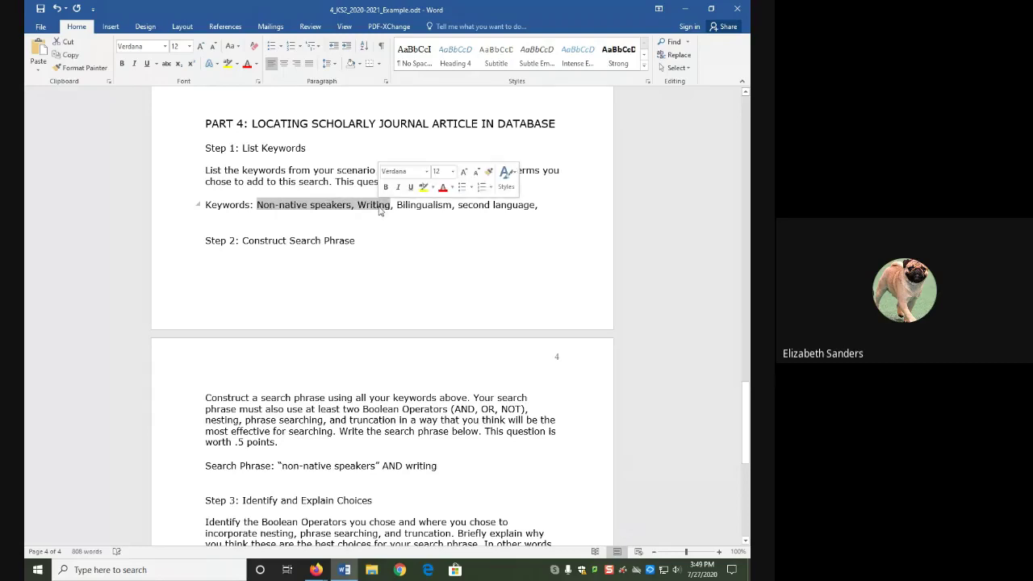
{"action": "left_click", "coordinate": [379, 206]}
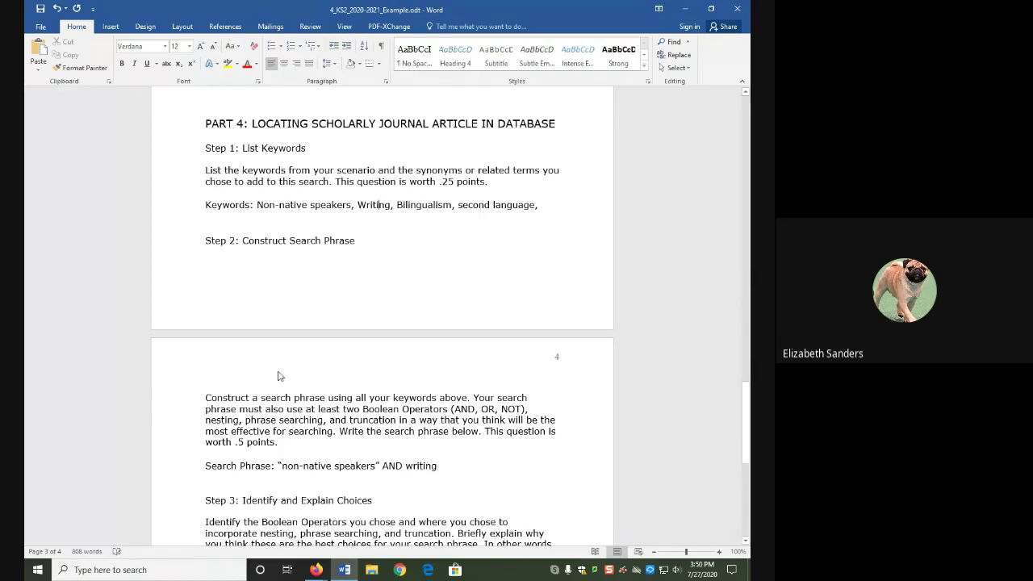
{"action": "scroll", "coordinate": [279, 376], "scroll_direction": "down", "scroll_amount": 2}
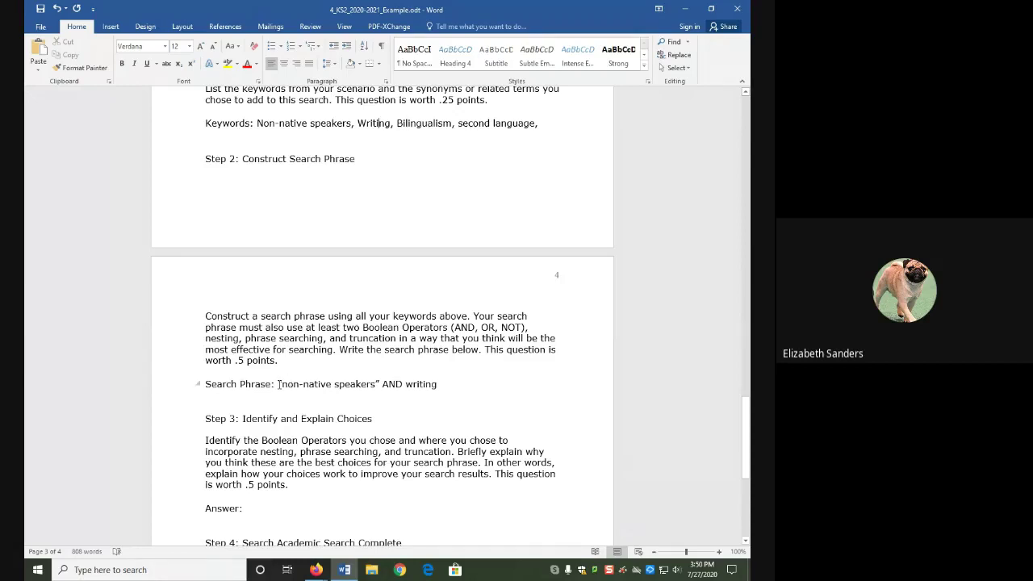
{"action": "left_click_drag", "start_coordinate": [277, 384], "coordinate": [379, 385]}
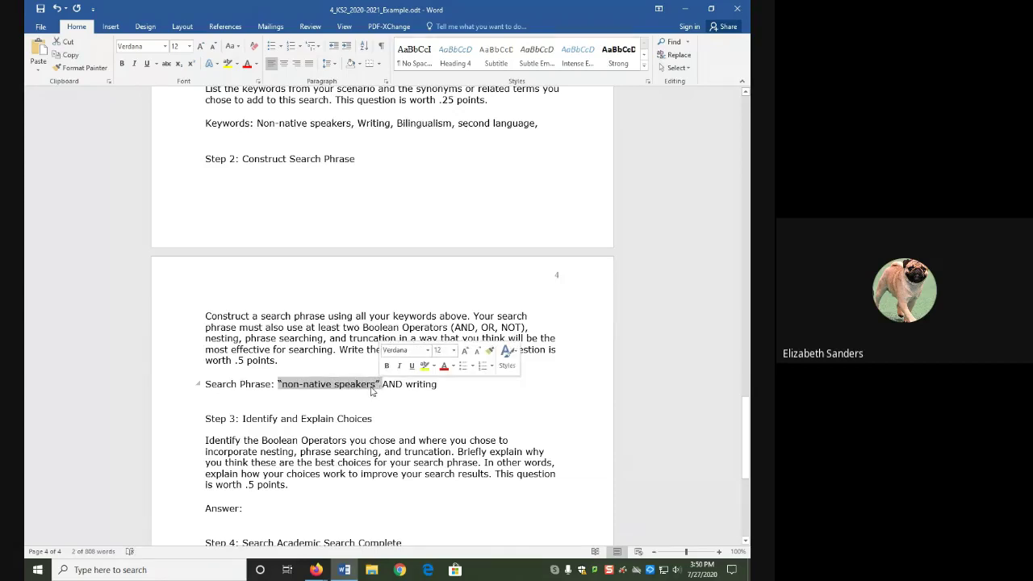
{"action": "left_click", "coordinate": [372, 390]}
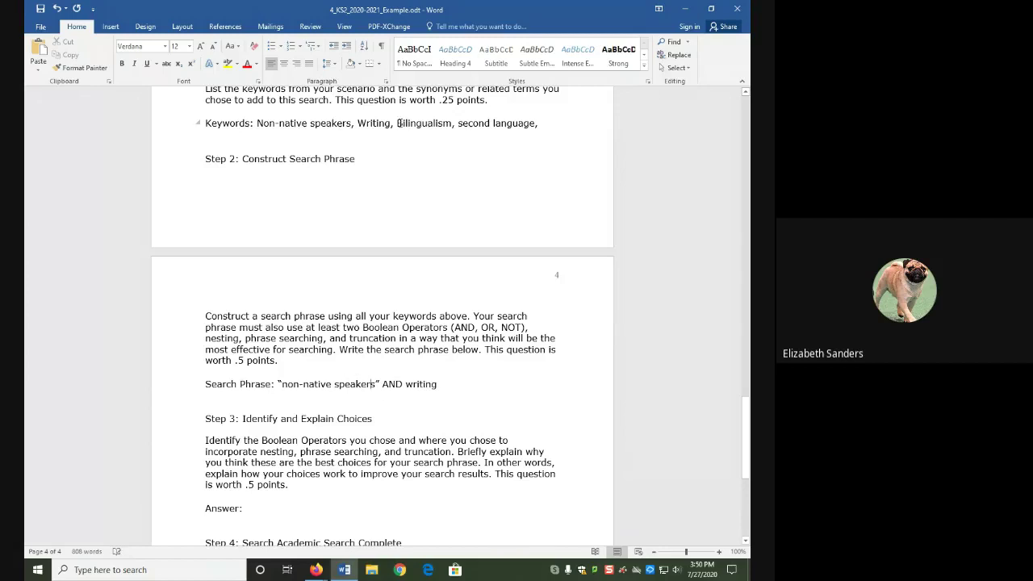
{"action": "left_click_drag", "start_coordinate": [397, 123], "coordinate": [526, 123]}
{"action": "key", "text": "ctrl+c"}
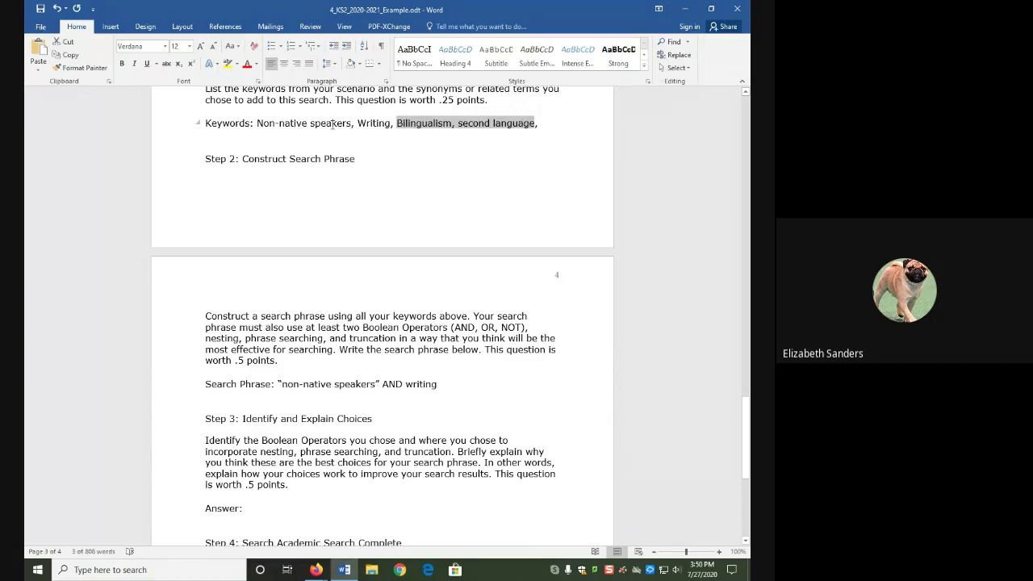
Paste Bilingualism and second language before AND, joining the terms with OR.
{"action": "left_click", "coordinate": [380, 385]}
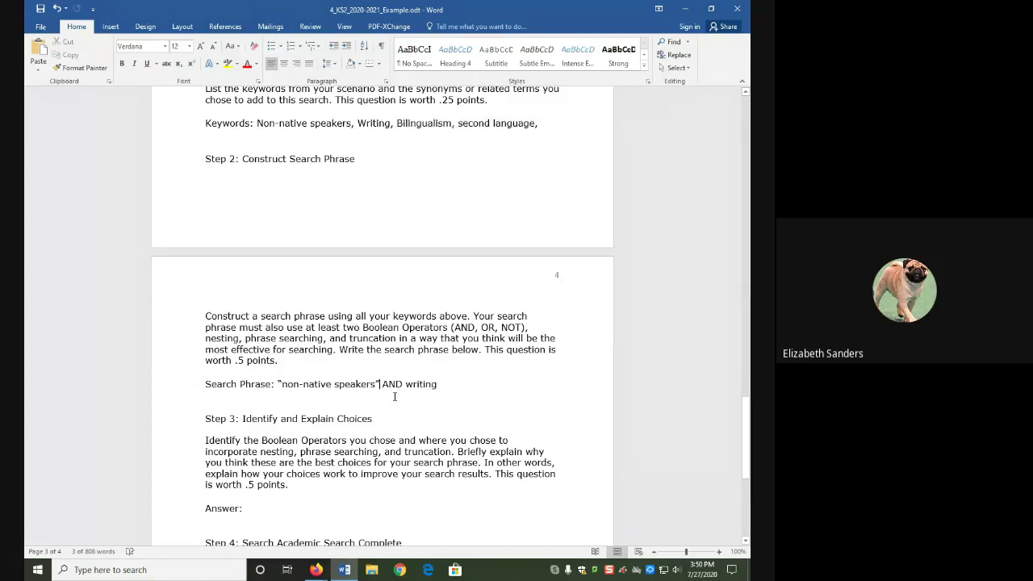
{"action": "key", "text": "ctrl+v"}
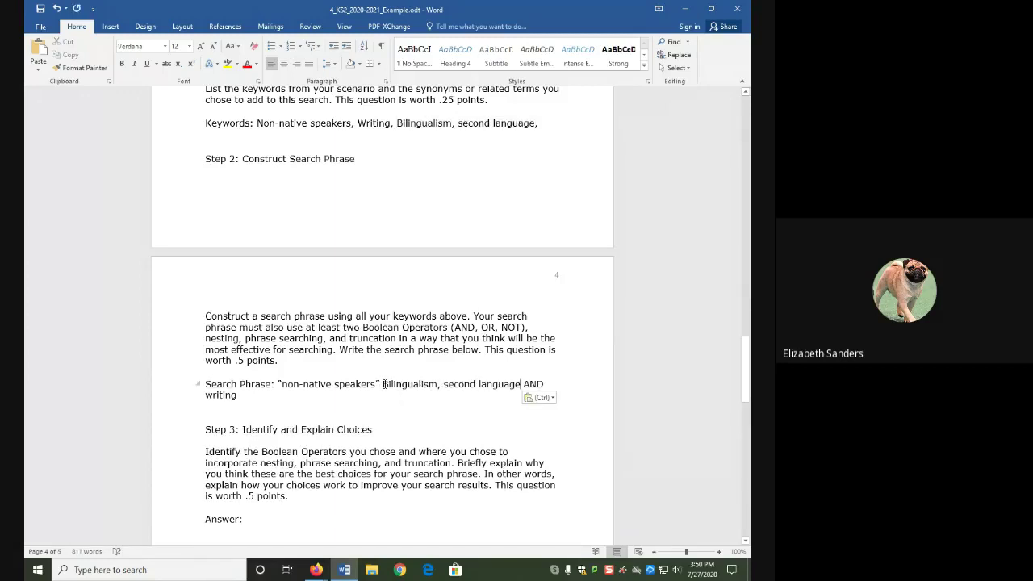
{"action": "type", "text": "OR"}
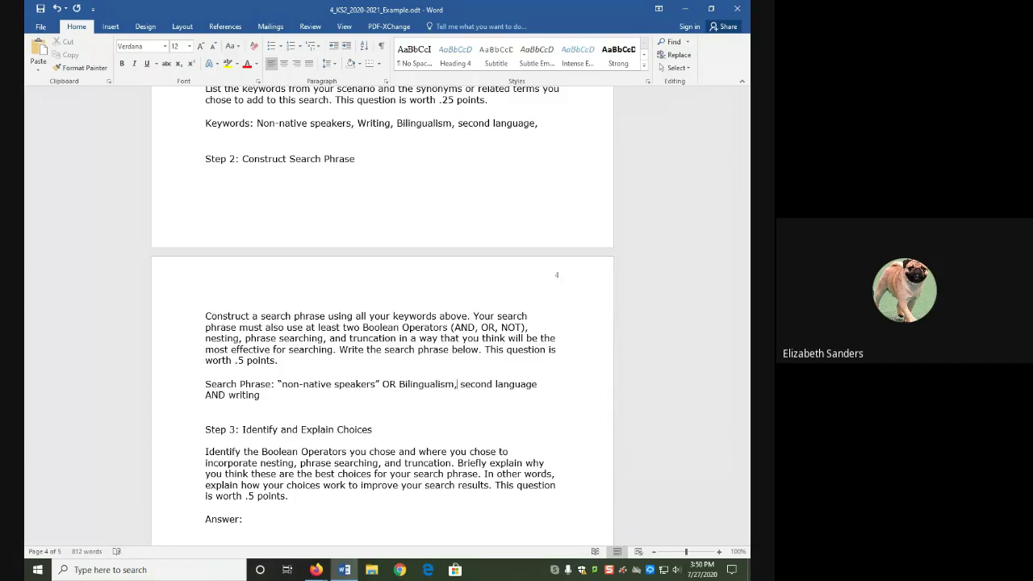
{"action": "key", "text": "BackSpace"}
{"action": "type", "text": "OR"}
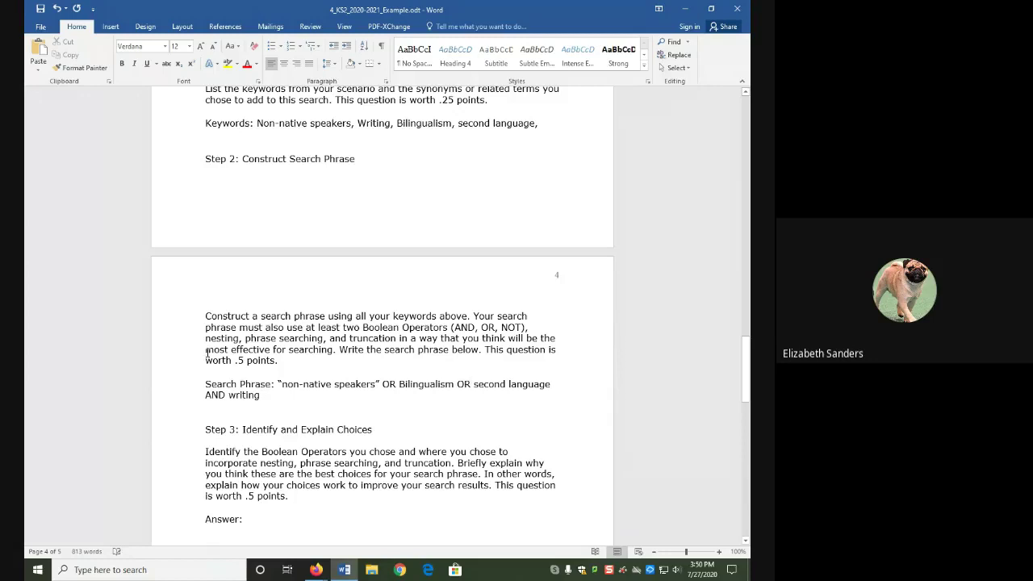
Wrap the three OR'd synonyms in parentheses to nest them.
{"action": "left_click_drag", "start_coordinate": [205, 338], "coordinate": [242, 339]}
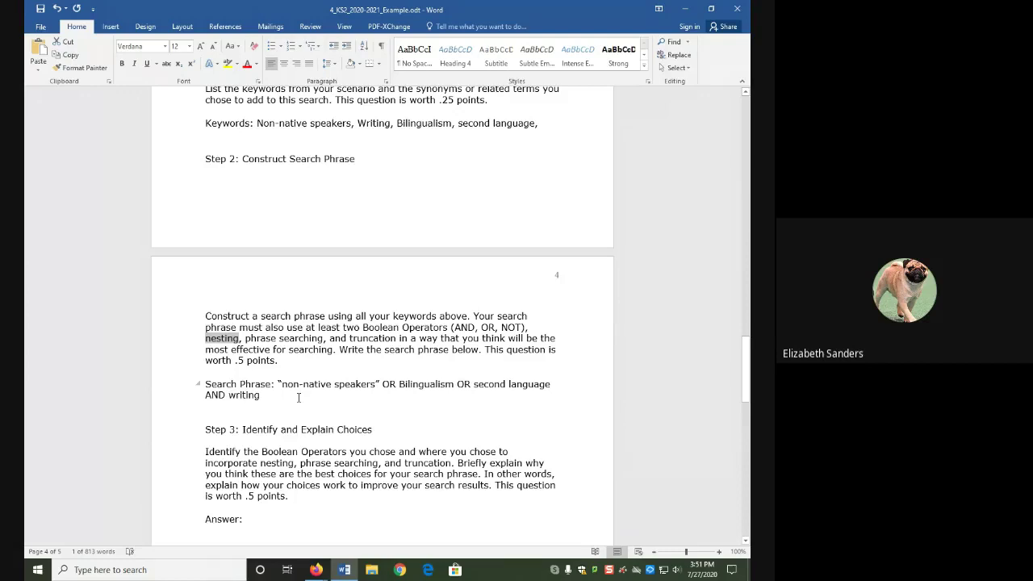
{"action": "left_click", "coordinate": [278, 385]}
{"action": "type", "text": "("}
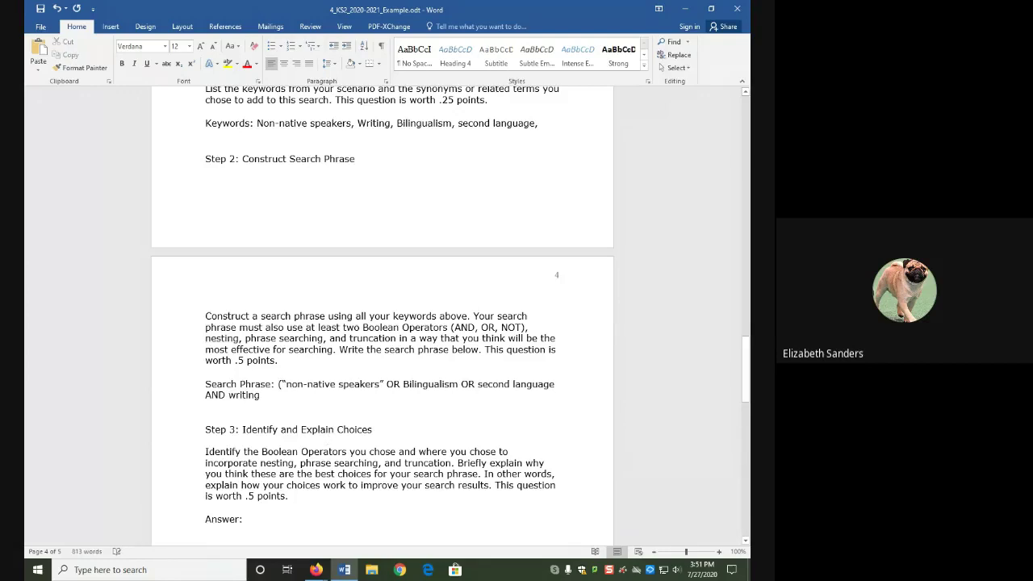
{"action": "left_click", "coordinate": [559, 384]}
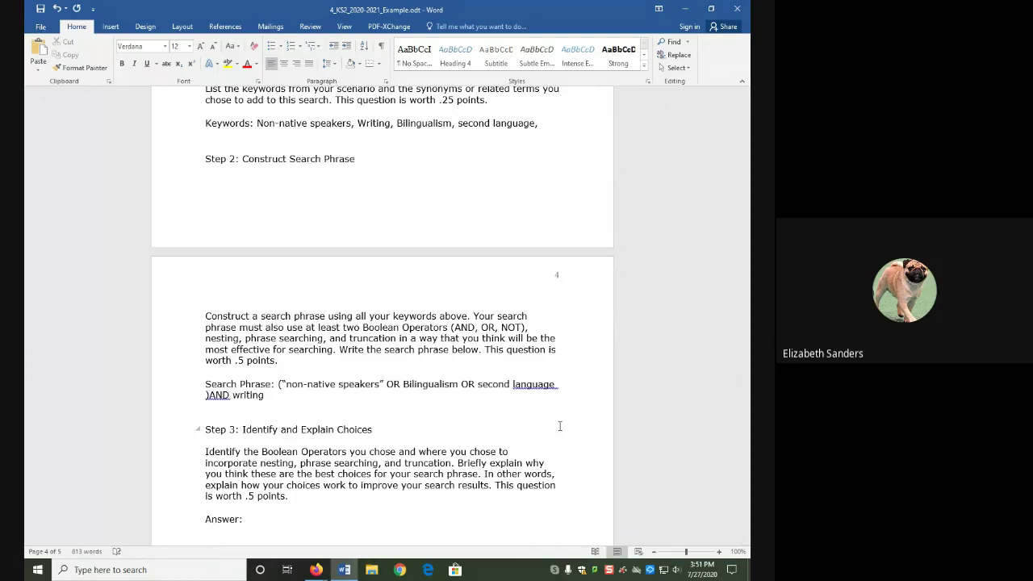
{"action": "type", "text": ")"}
{"action": "key", "text": "BackSpace"}
{"action": "key", "text": "BackSpace"}
{"action": "type", "text": ")"}
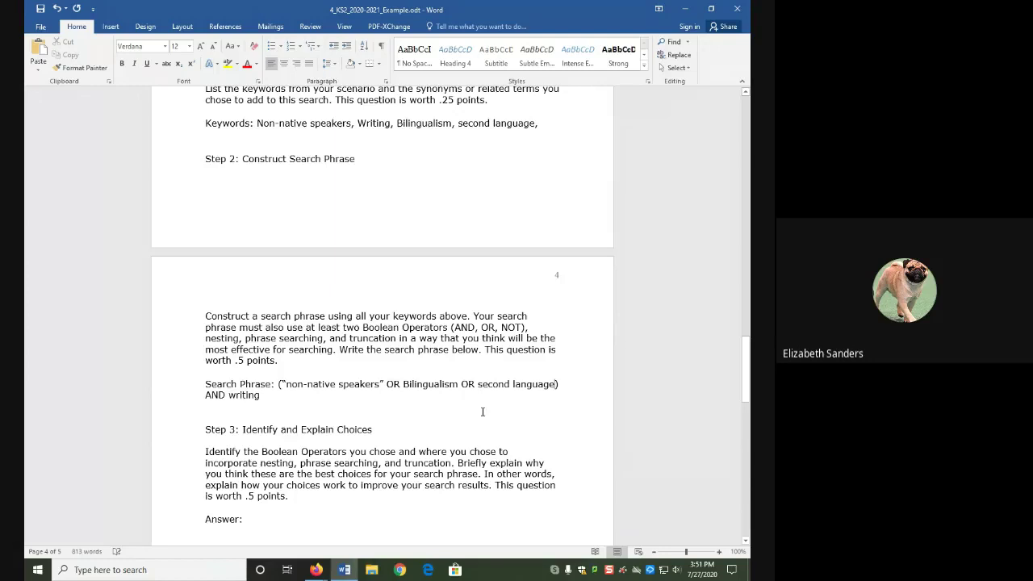
Put quotation marks around "second language" in the search phrase.
{"action": "left_click_drag", "start_coordinate": [478, 386], "coordinate": [555, 386]}
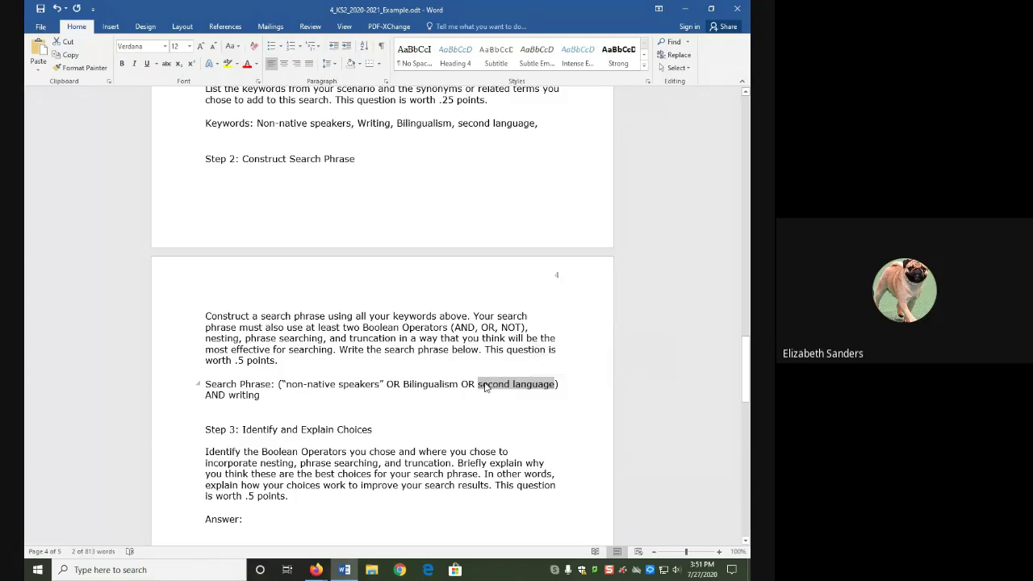
{"action": "left_click", "coordinate": [478, 385]}
{"action": "type", "text": "\""}
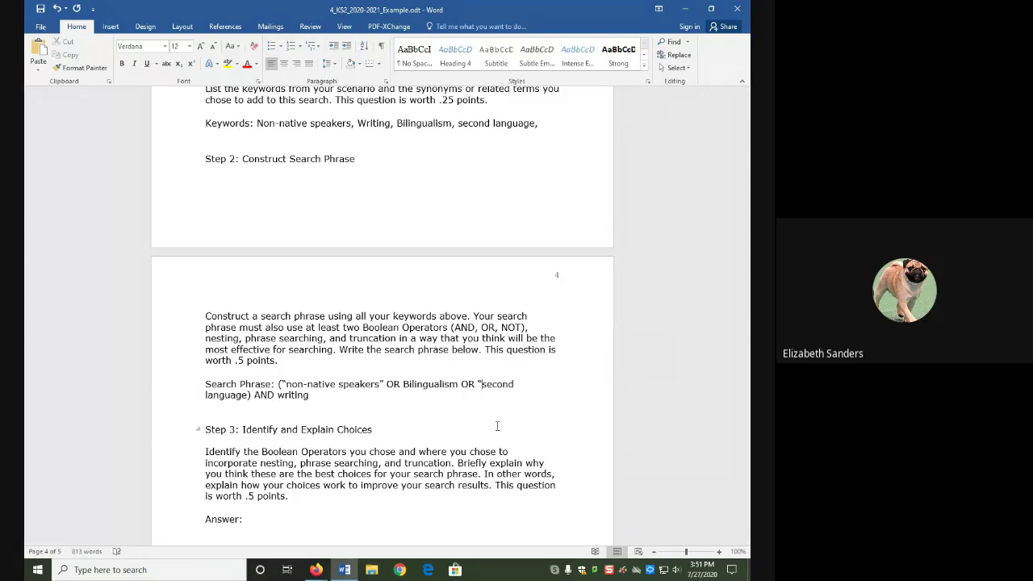
{"action": "key", "text": "Right"}
{"action": "key", "text": "Right"}
{"action": "key", "text": "Right"}
{"action": "type", "text": "\""}
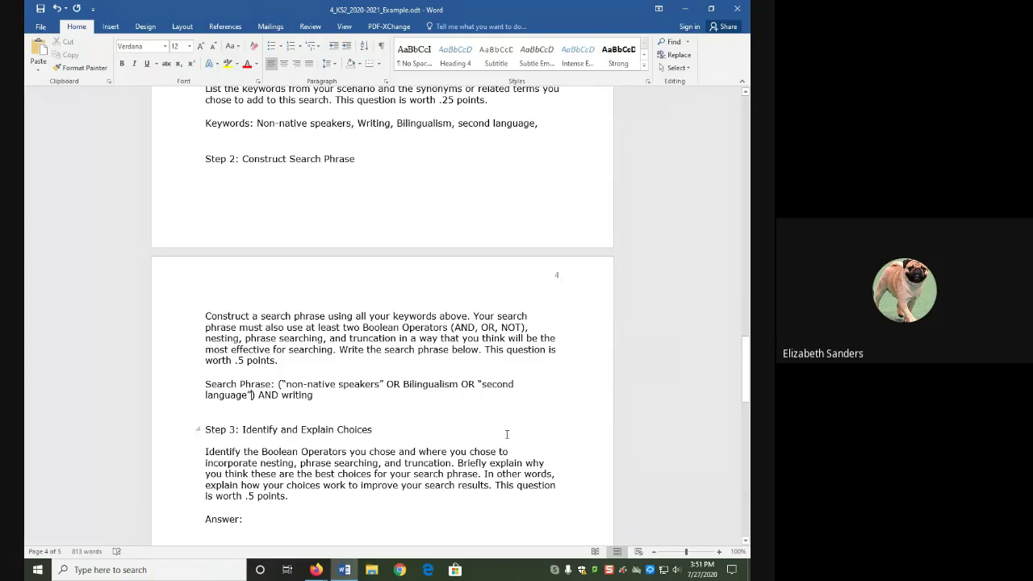
{"action": "left_click_drag", "start_coordinate": [349, 338], "coordinate": [396, 338]}
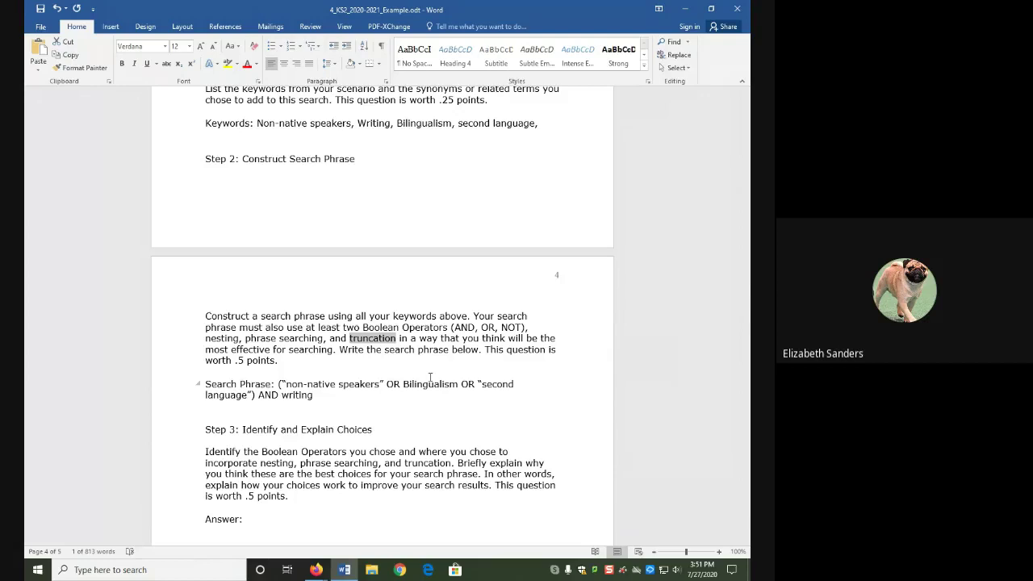
Truncate writing to writ* and list writ*, Writing, Write and Writes below the phrase.
{"action": "left_click", "coordinate": [317, 395]}
{"action": "key", "text": "BackSpace"}
{"action": "key", "text": "BackSpace"}
{"action": "key", "text": "BackSpace"}
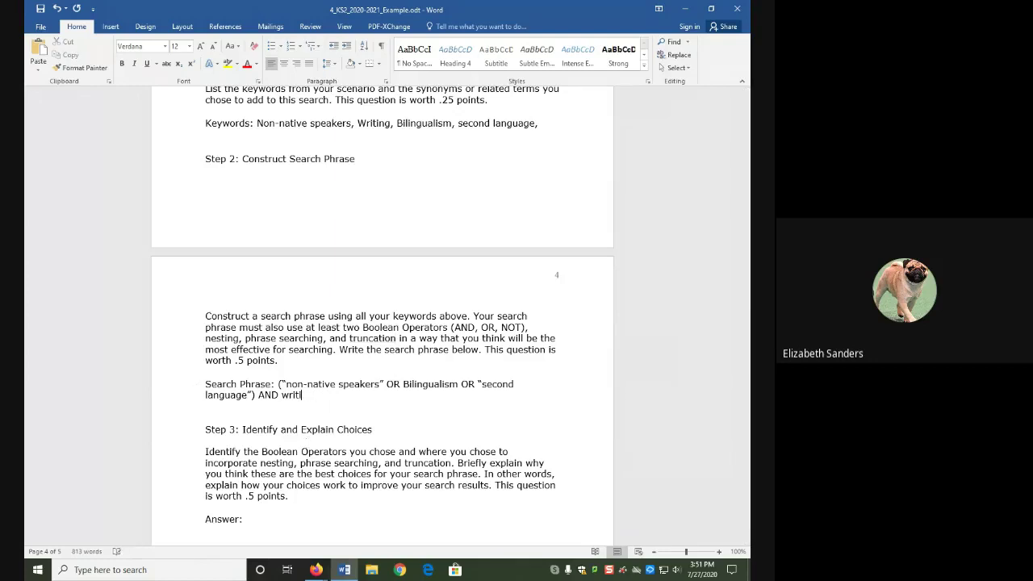
{"action": "type", "text": "*"}
{"action": "key", "text": "Down"}
{"action": "type", "text": "writ*"}
{"action": "key", "text": "Return"}
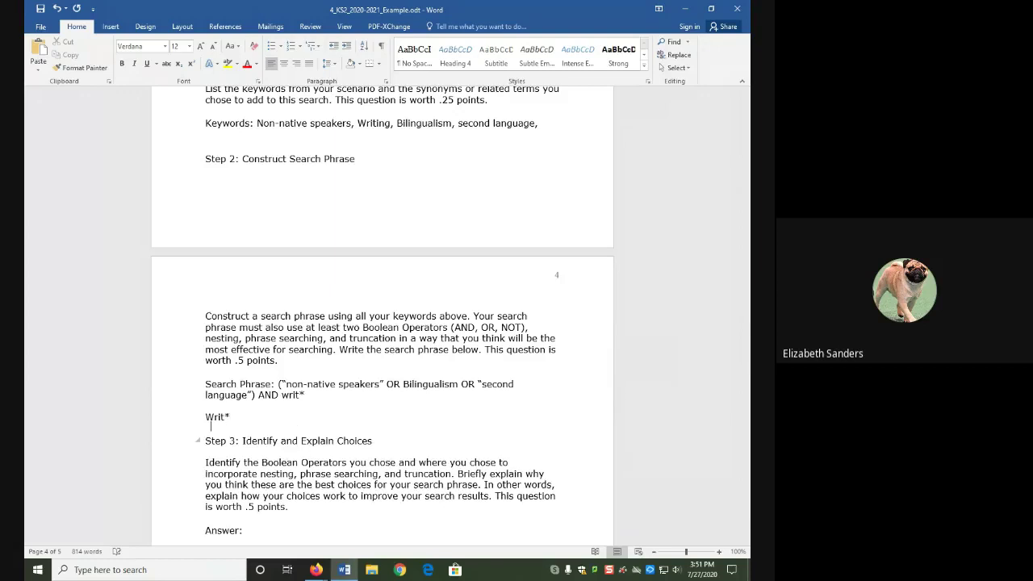
{"action": "type", "text": "Writing"}
{"action": "key", "text": "Return"}
{"action": "type", "text": "Write"}
{"action": "key", "text": "Return"}
{"action": "type", "text": "Writes"}
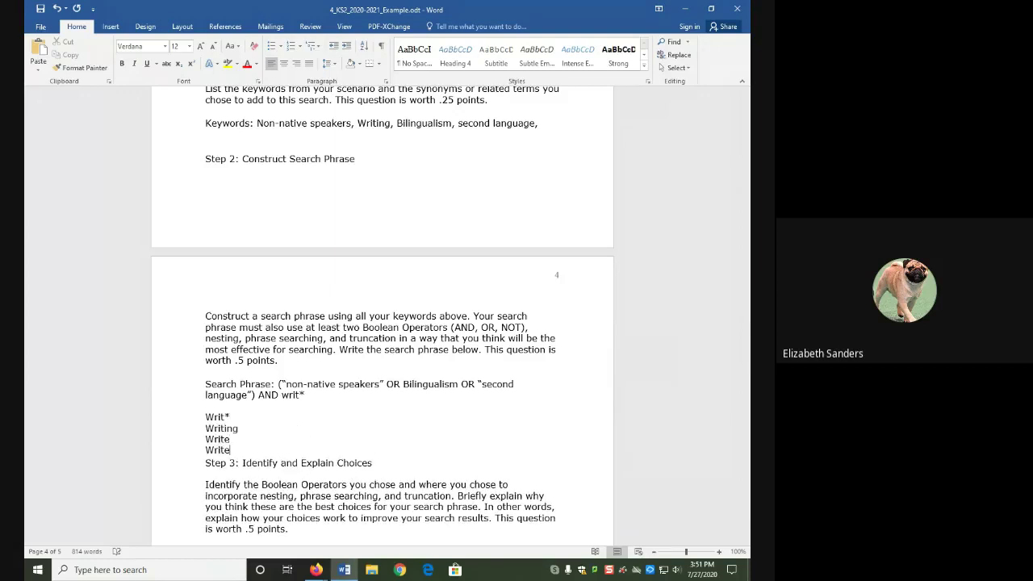
{"action": "key", "text": "Return"}
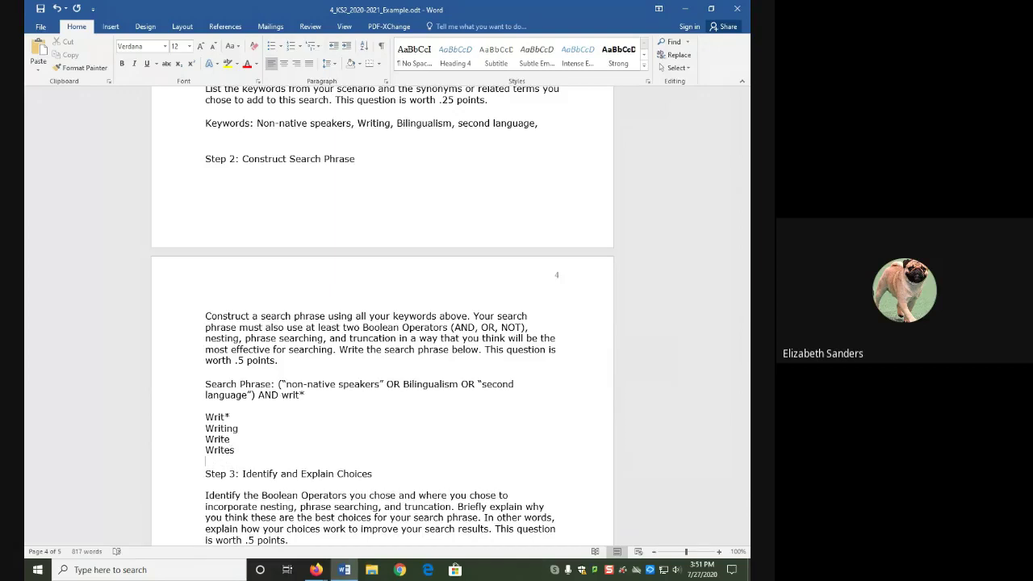
List the variants Bilingual*, Bilingual and Bilingualism under the writing terms.
{"action": "key", "text": "Return"}
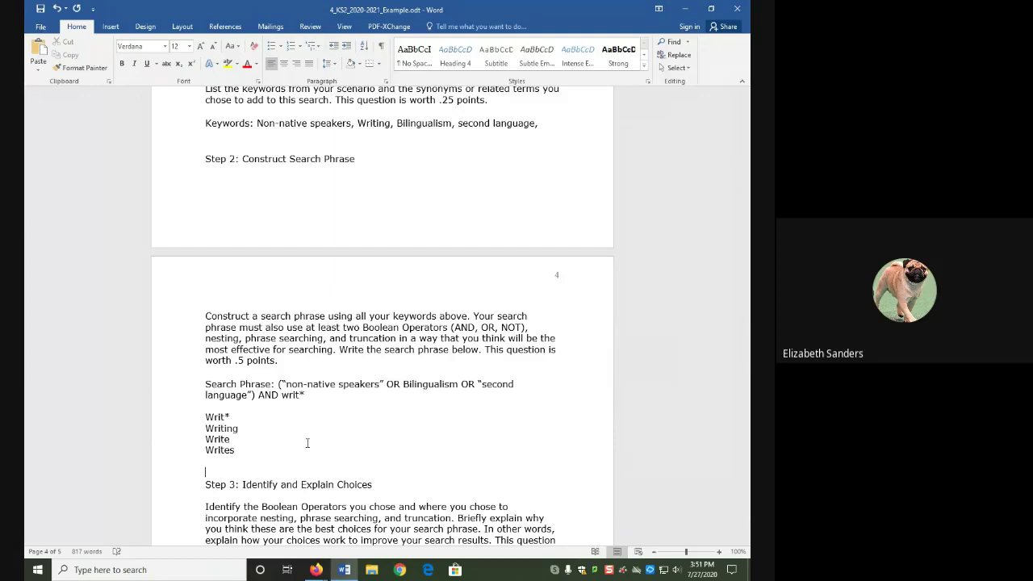
{"action": "type", "text": "Bilingual*"}
{"action": "key", "text": "Return"}
{"action": "type", "text": "Bilingual"}
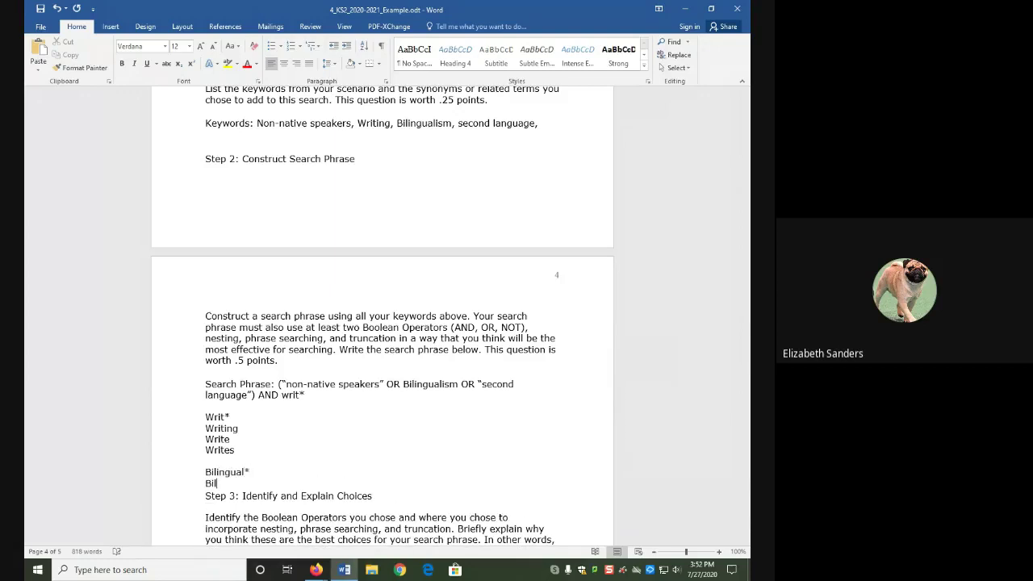
{"action": "key", "text": "Return"}
{"action": "type", "text": "Bilingualism"}
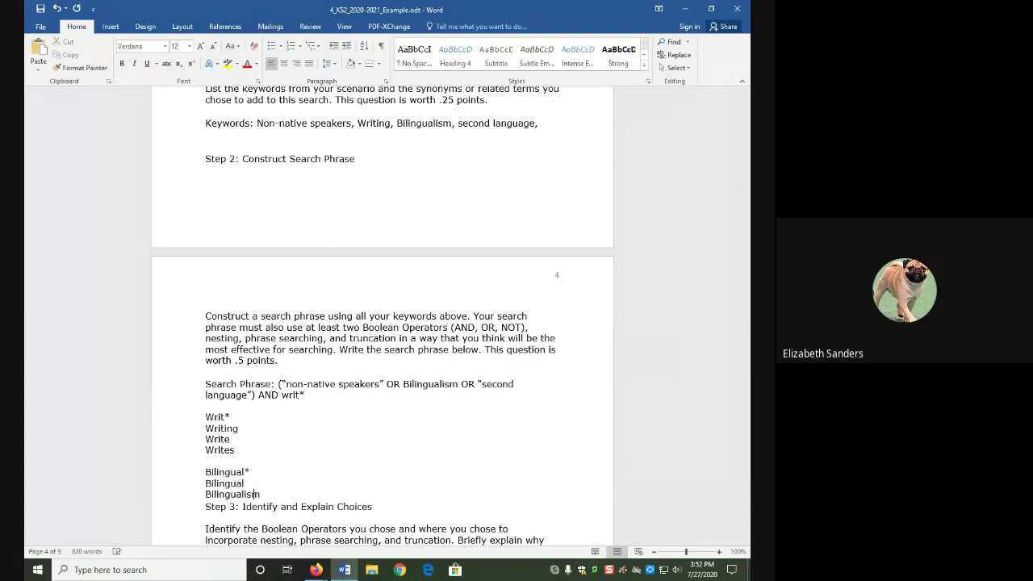
{"action": "key", "text": "Return"}
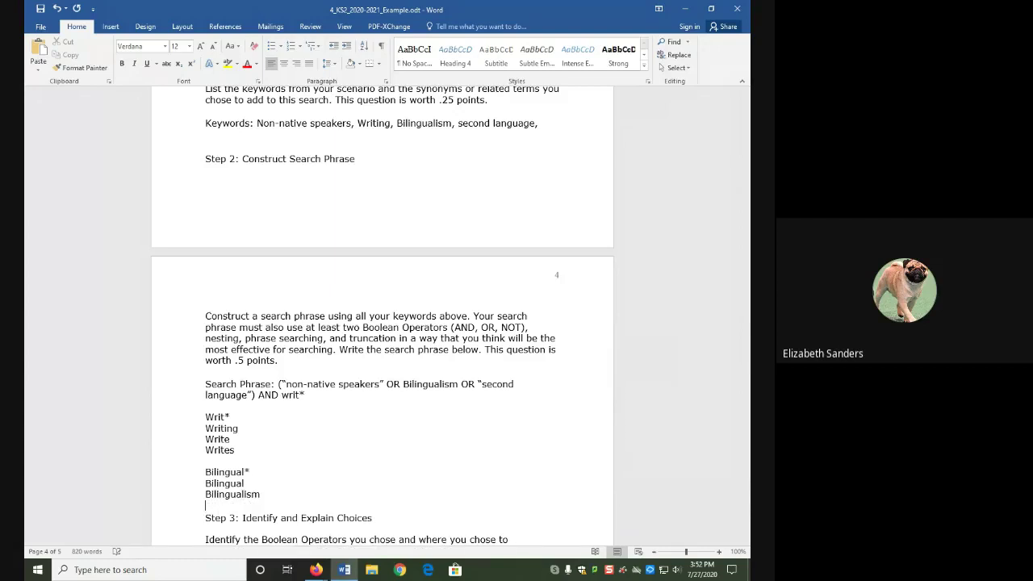
Change Bilingualism to Bilingual* in the search phrase, select the phrase, and switch to Firefox.
{"action": "left_click", "coordinate": [459, 385]}
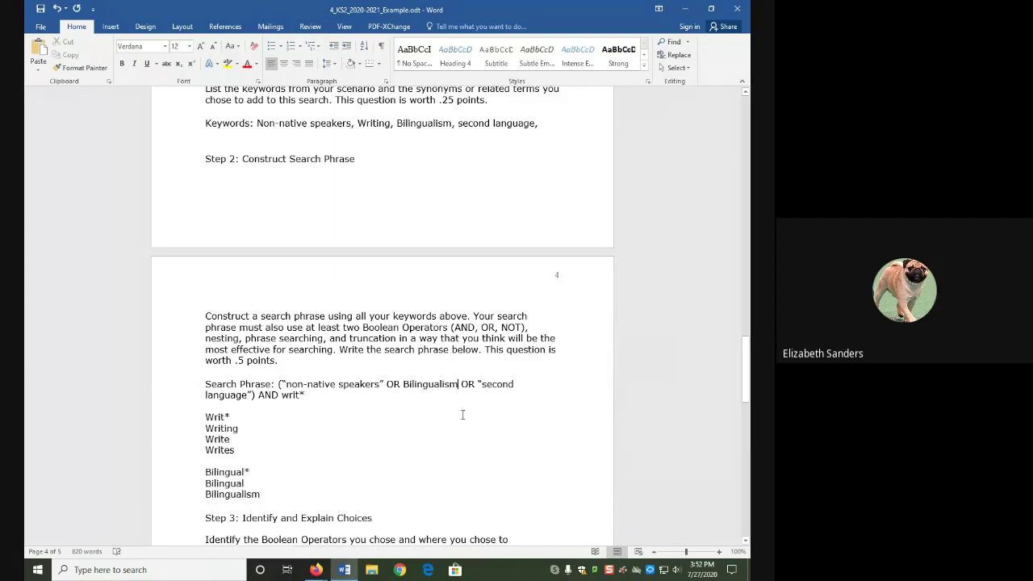
{"action": "key", "text": "BackSpace"}
{"action": "key", "text": "BackSpace"}
{"action": "key", "text": "BackSpace"}
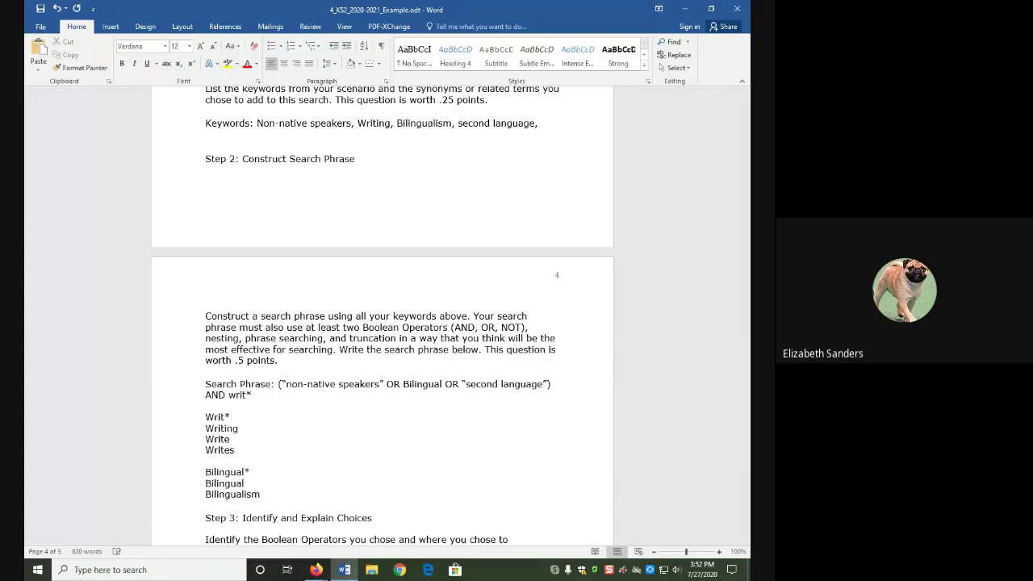
{"action": "type", "text": "*"}
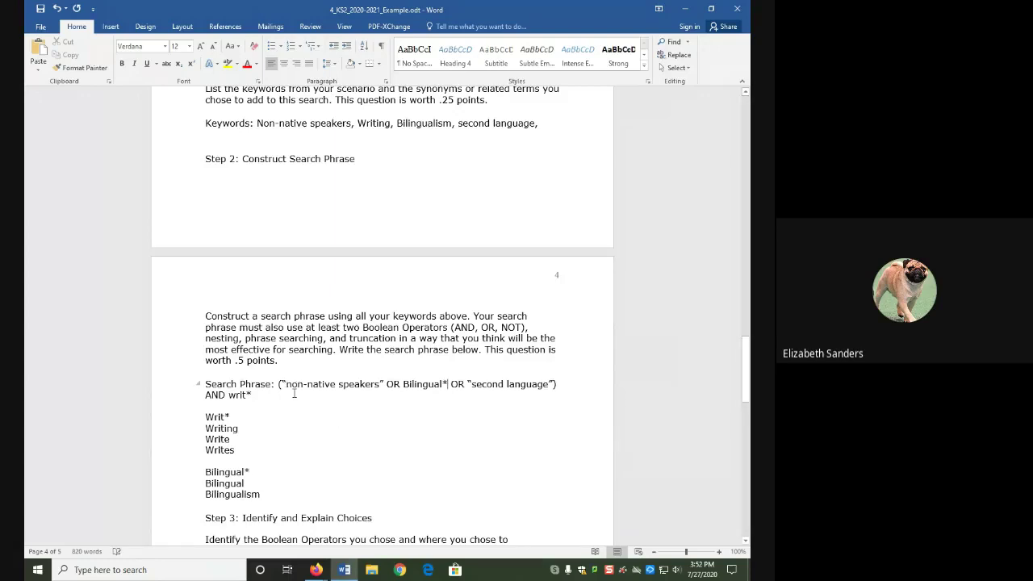
{"action": "left_click_drag", "start_coordinate": [288, 394], "coordinate": [282, 385]}
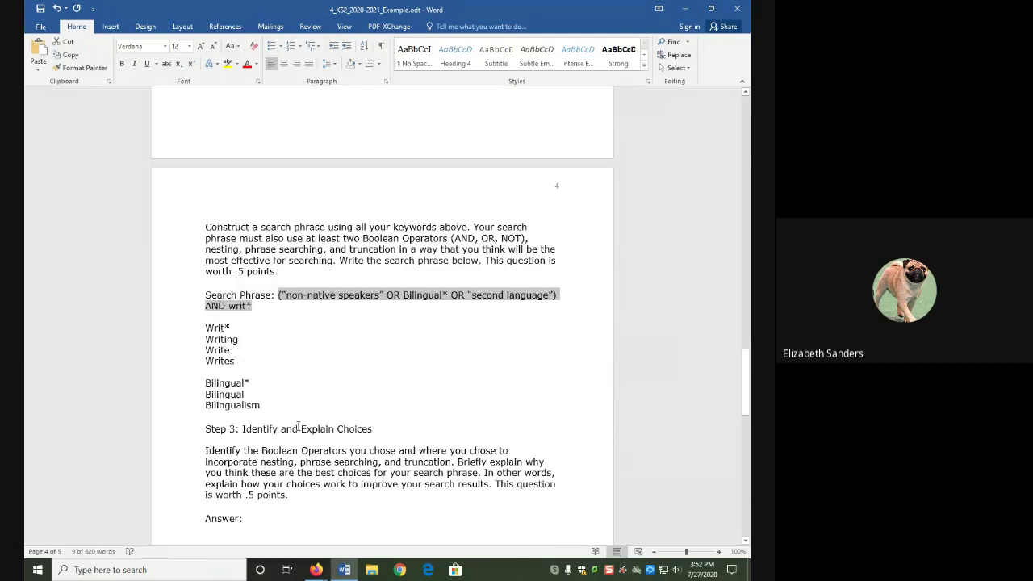
{"action": "scroll", "coordinate": [299, 426], "scroll_direction": "down", "scroll_amount": 8}
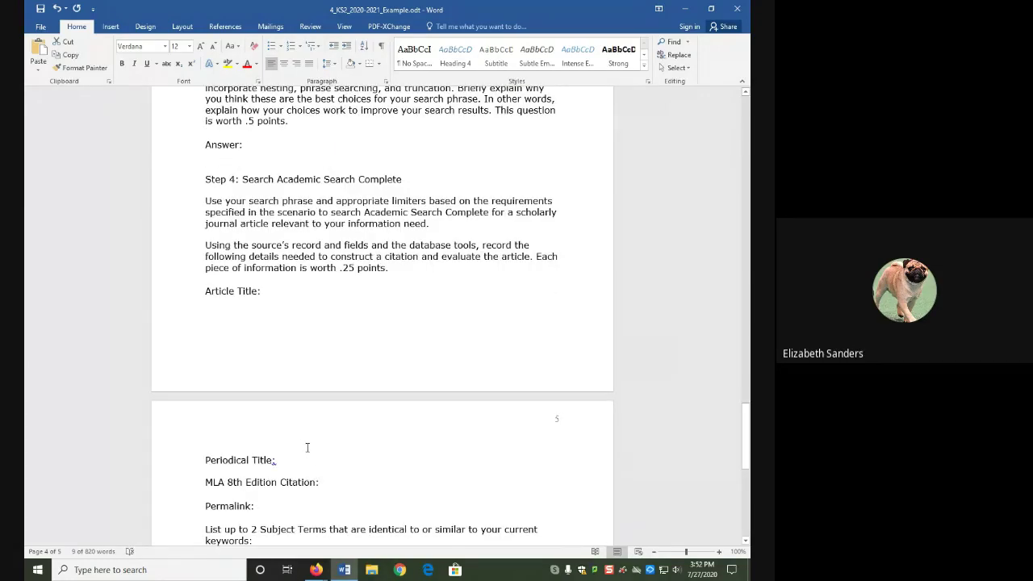
{"action": "mouse_move", "coordinate": [318, 568]}
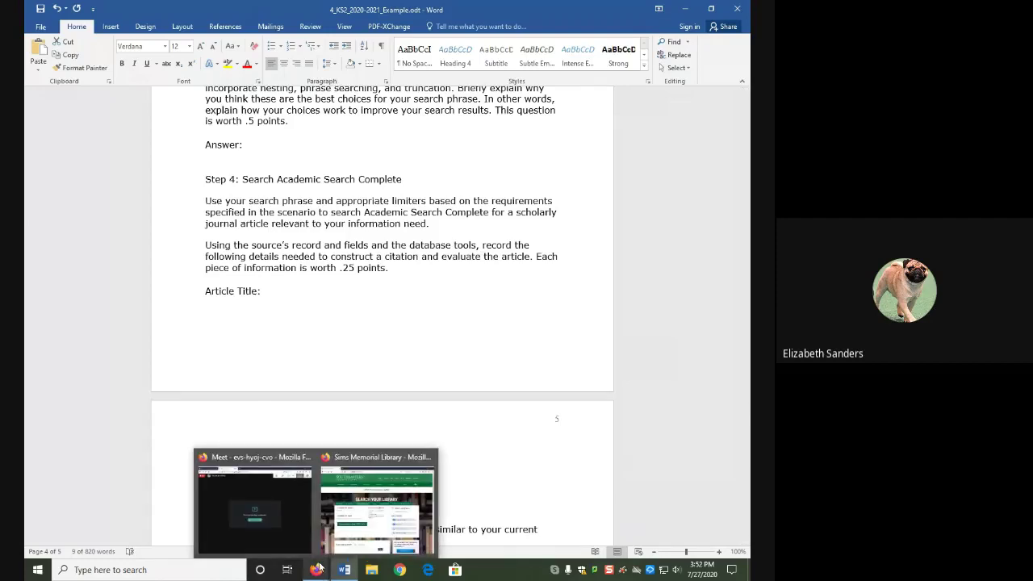
{"action": "left_click", "coordinate": [362, 544]}
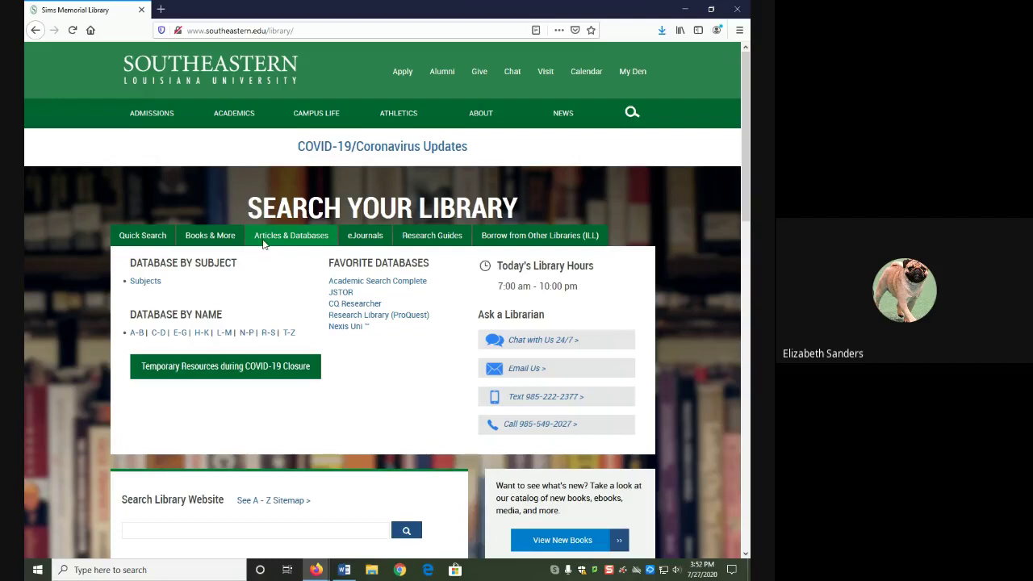
Open Academic Search Complete, paste the synonym group into row 1, and move writ* into row 2.
{"action": "left_click", "coordinate": [382, 290]}
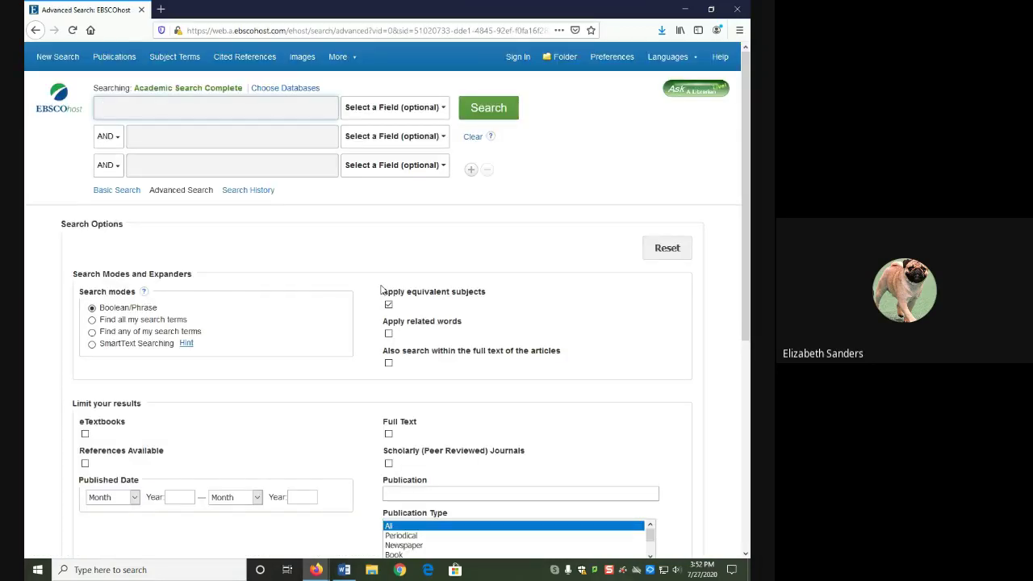
{"action": "key", "text": "ctrl+v"}
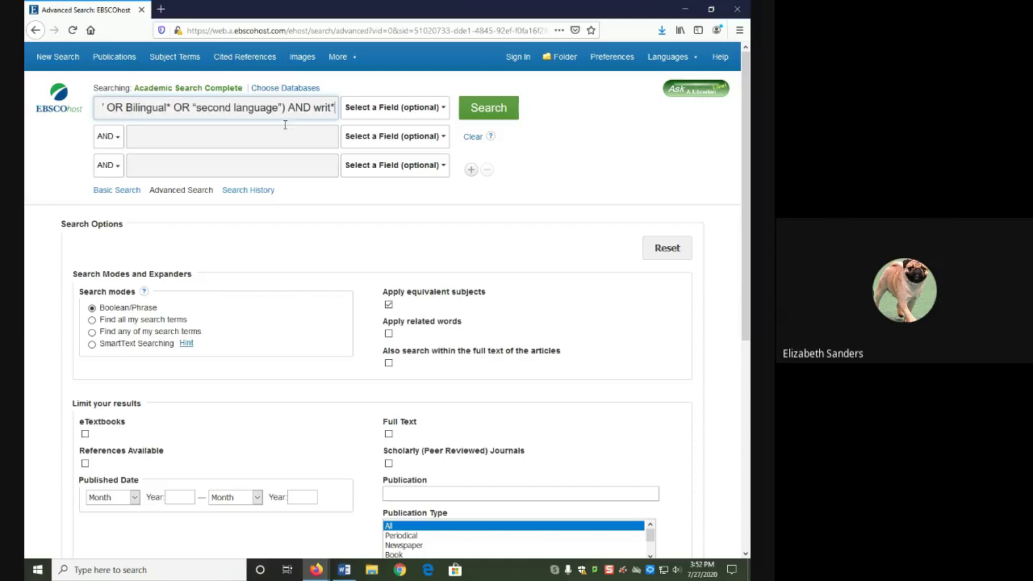
{"action": "left_click_drag", "start_coordinate": [287, 109], "coordinate": [336, 110]}
{"action": "key", "text": "ctrl+x"}
{"action": "left_click", "coordinate": [257, 133]}
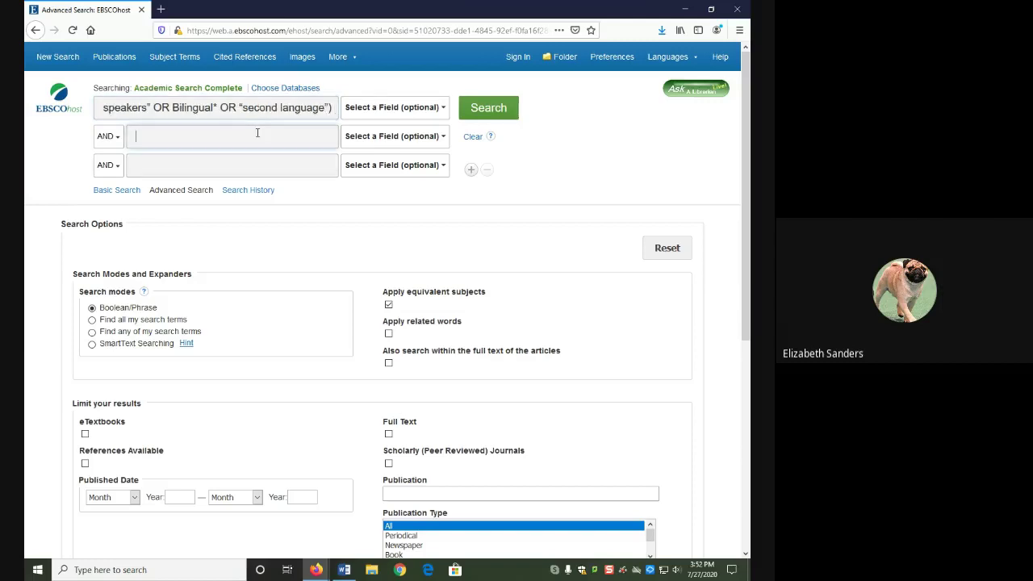
{"action": "key", "text": "ctrl+v"}
{"action": "left_click_drag", "start_coordinate": [159, 136], "coordinate": [136, 137]}
{"action": "key", "text": "BackSpace"}
{"action": "left_click_drag", "start_coordinate": [187, 108], "coordinate": [91, 110]}
{"action": "left_click", "coordinate": [110, 107]}
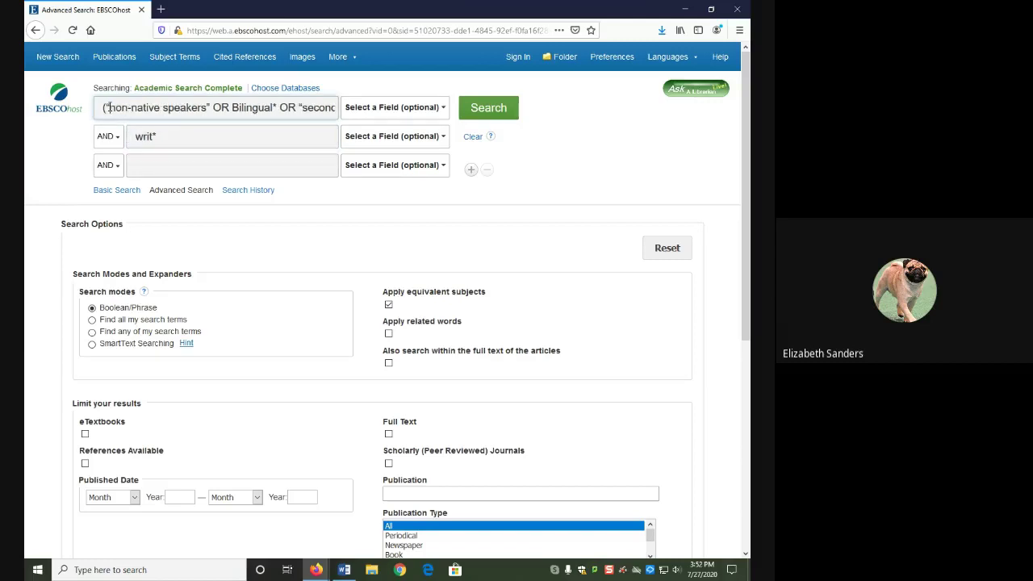
{"action": "left_click", "coordinate": [162, 136]}
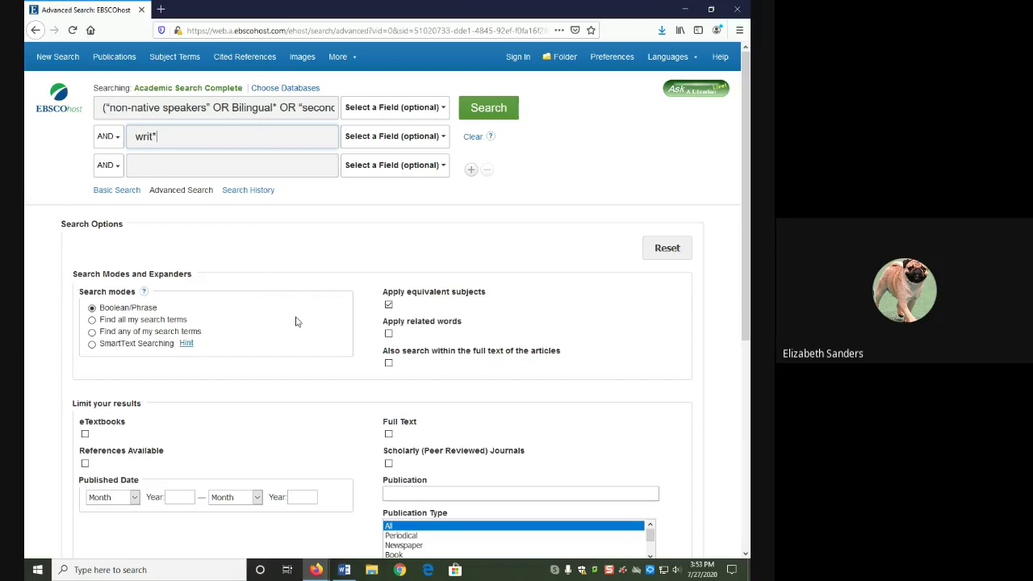
Limit to Full Text, Scholarly (Peer Reviewed) Journals, English, and publication years 2015 to 2020.
{"action": "scroll", "coordinate": [295, 321], "scroll_direction": "down", "scroll_amount": 2}
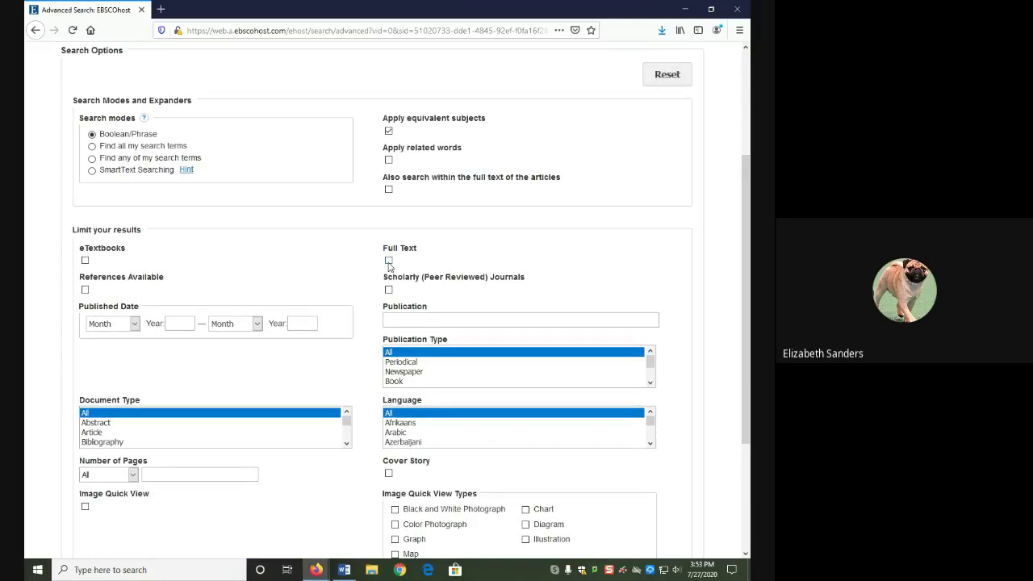
{"action": "left_click", "coordinate": [388, 261]}
{"action": "left_click", "coordinate": [389, 291]}
{"action": "scroll", "coordinate": [427, 437], "scroll_direction": "down", "scroll_amount": 3}
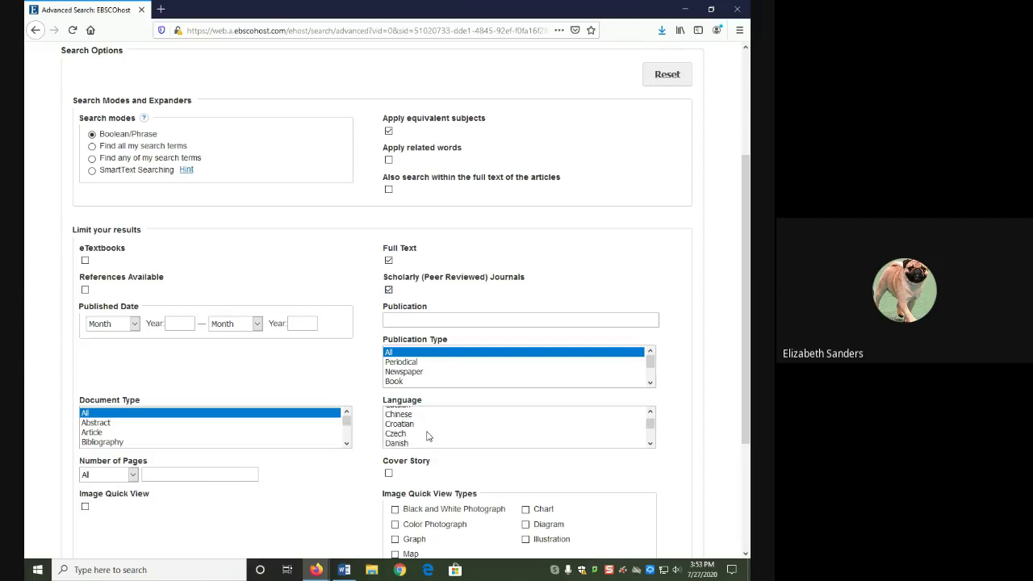
{"action": "scroll", "coordinate": [427, 437], "scroll_direction": "down", "scroll_amount": 2}
{"action": "left_click", "coordinate": [411, 425]}
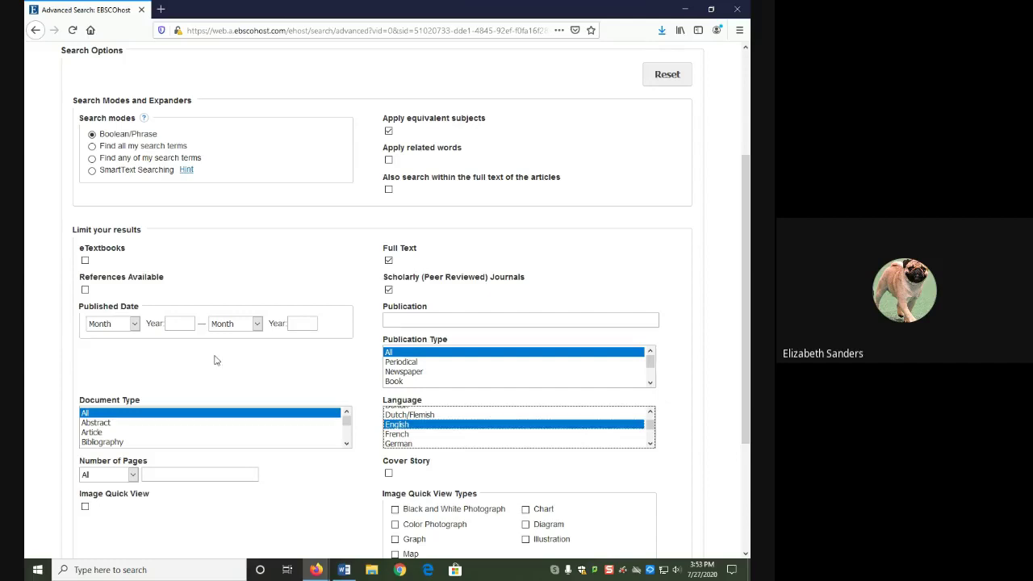
{"action": "left_click", "coordinate": [188, 324]}
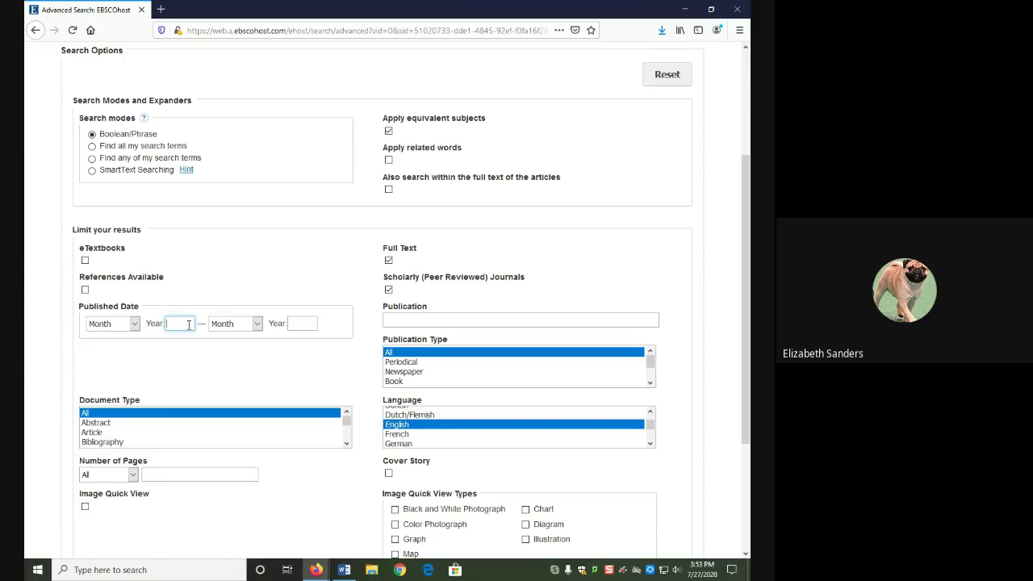
{"action": "type", "text": "2015"}
{"action": "left_click", "coordinate": [312, 322]}
{"action": "type", "text": "2020"}
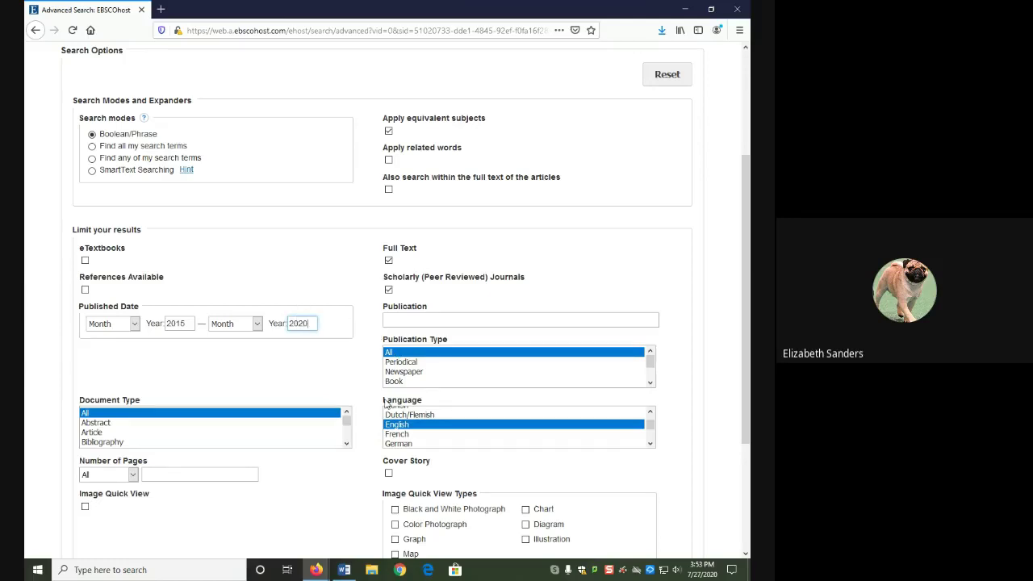
{"action": "scroll", "coordinate": [385, 403], "scroll_direction": "up", "scroll_amount": 3}
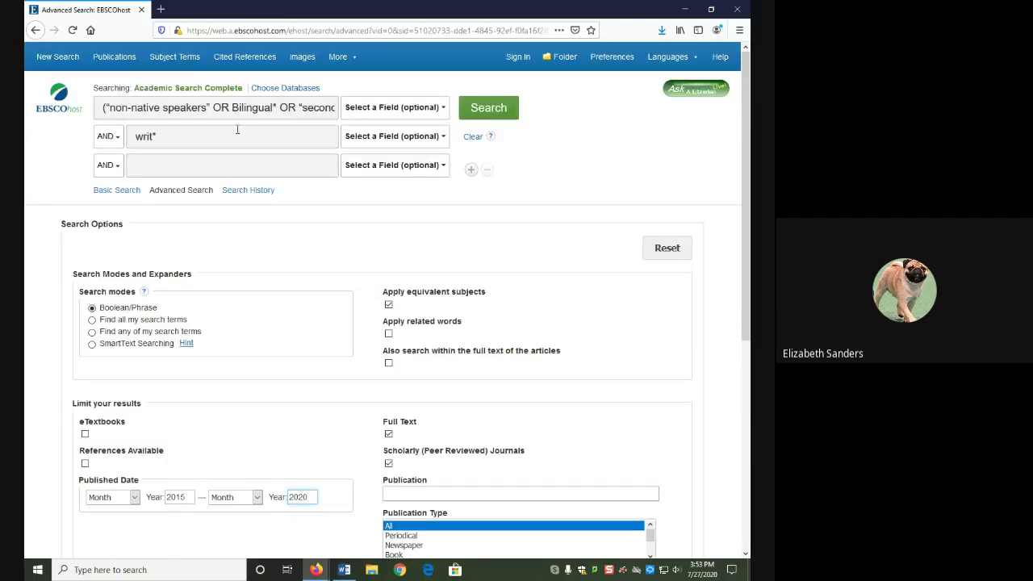
{"action": "left_click", "coordinate": [505, 110]}
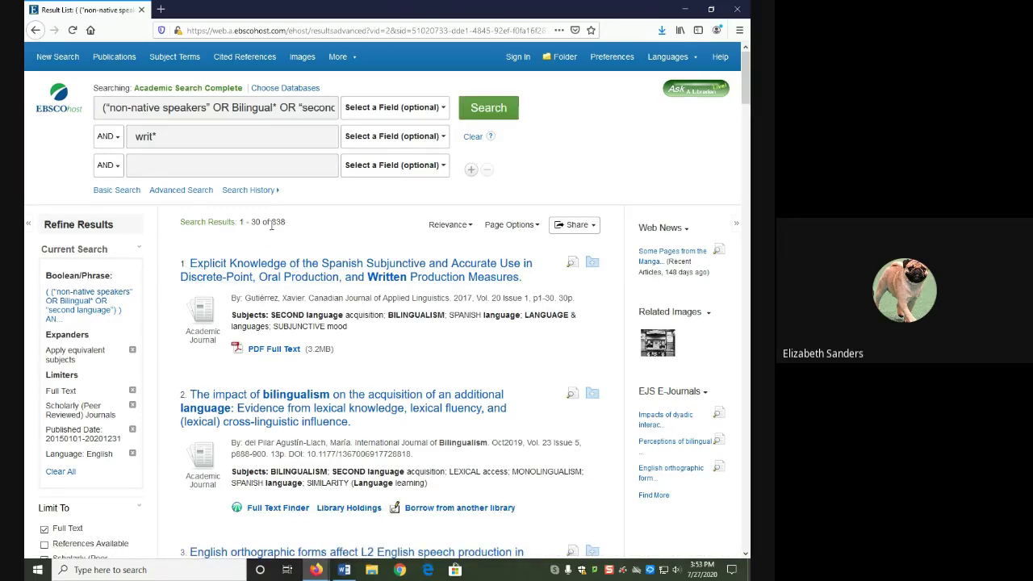
{"action": "left_click_drag", "start_coordinate": [272, 226], "coordinate": [285, 231]}
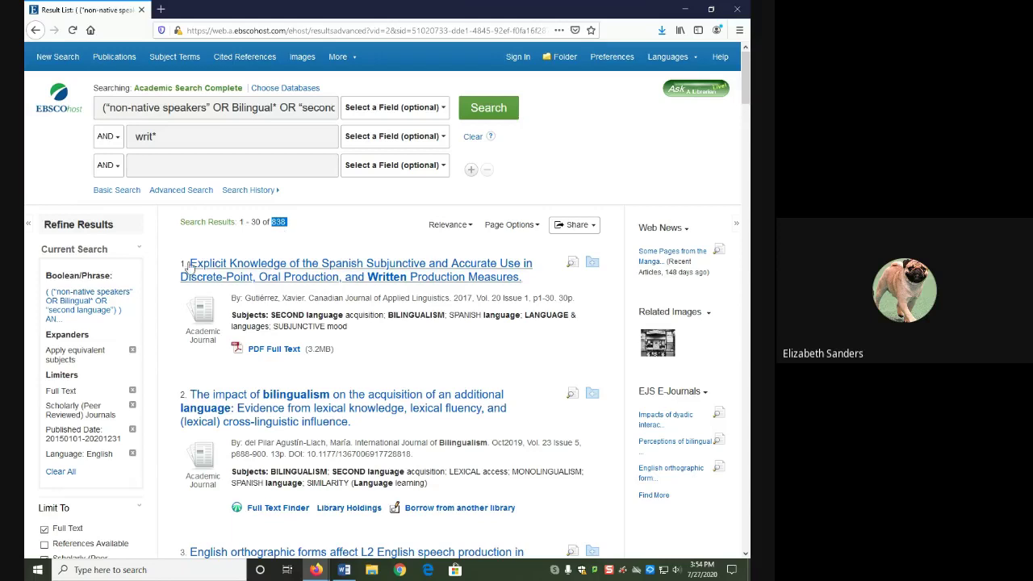
{"action": "scroll", "coordinate": [162, 389], "scroll_direction": "down", "scroll_amount": 1}
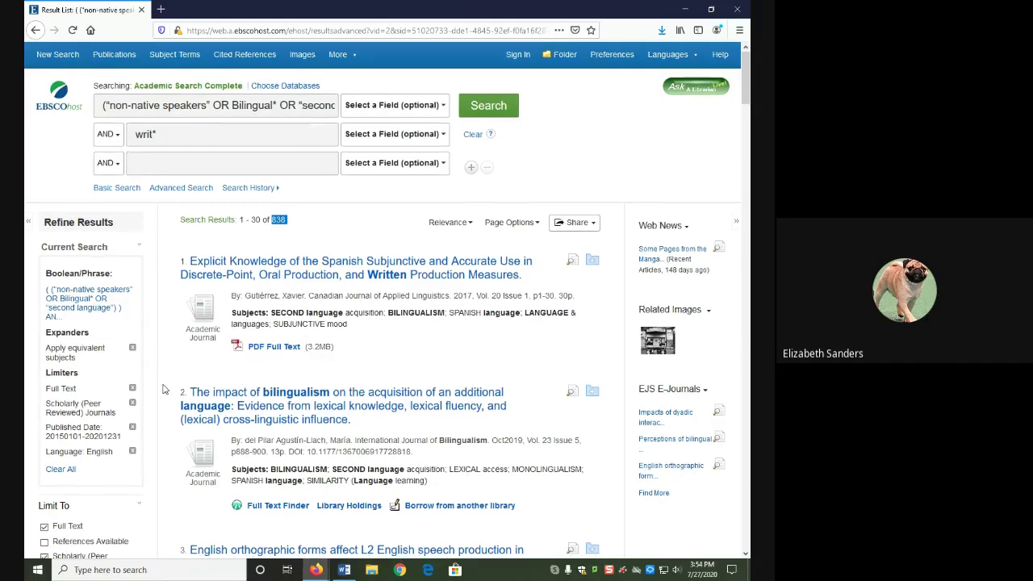
{"action": "scroll", "coordinate": [162, 389], "scroll_direction": "down", "scroll_amount": 2}
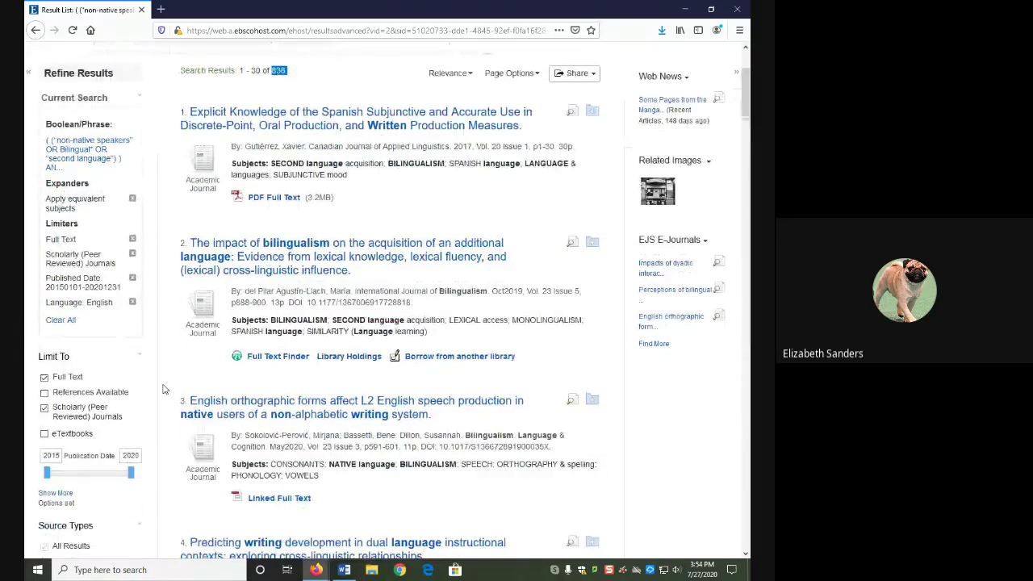
{"action": "scroll", "coordinate": [162, 389], "scroll_direction": "down", "scroll_amount": 3}
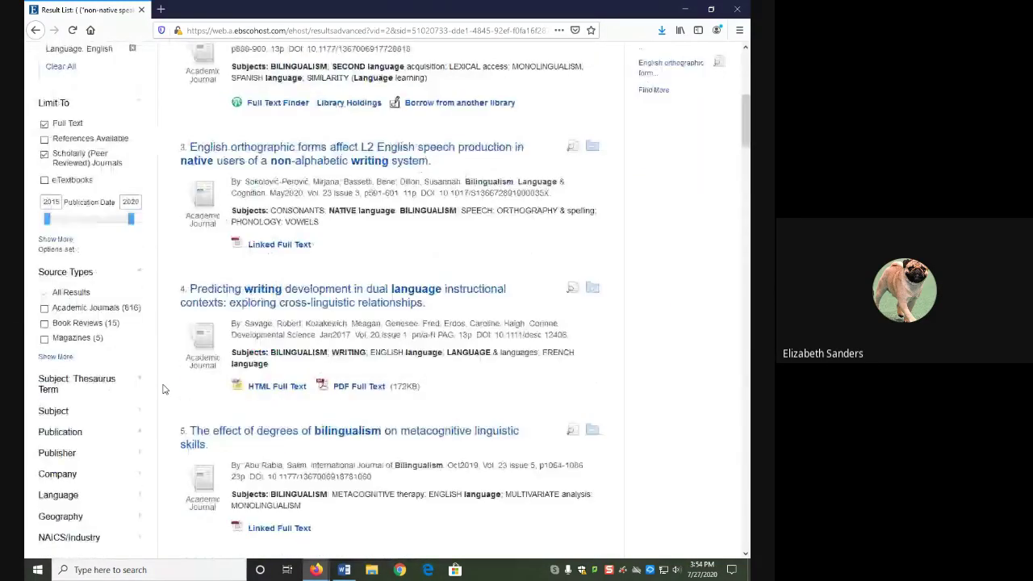
{"action": "scroll", "coordinate": [163, 389], "scroll_direction": "down", "scroll_amount": 1}
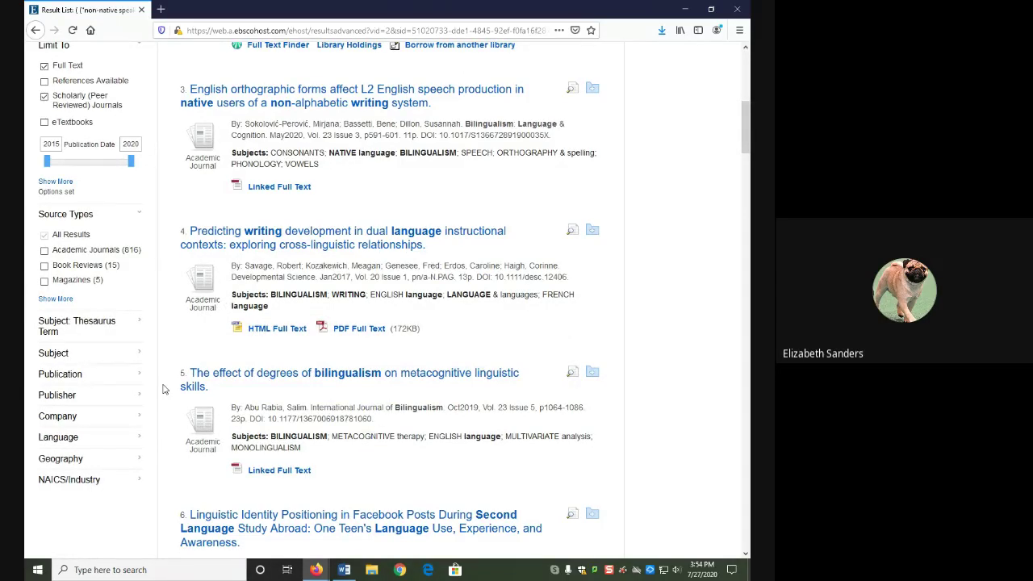
{"action": "scroll", "coordinate": [162, 389], "scroll_direction": "down", "scroll_amount": 3}
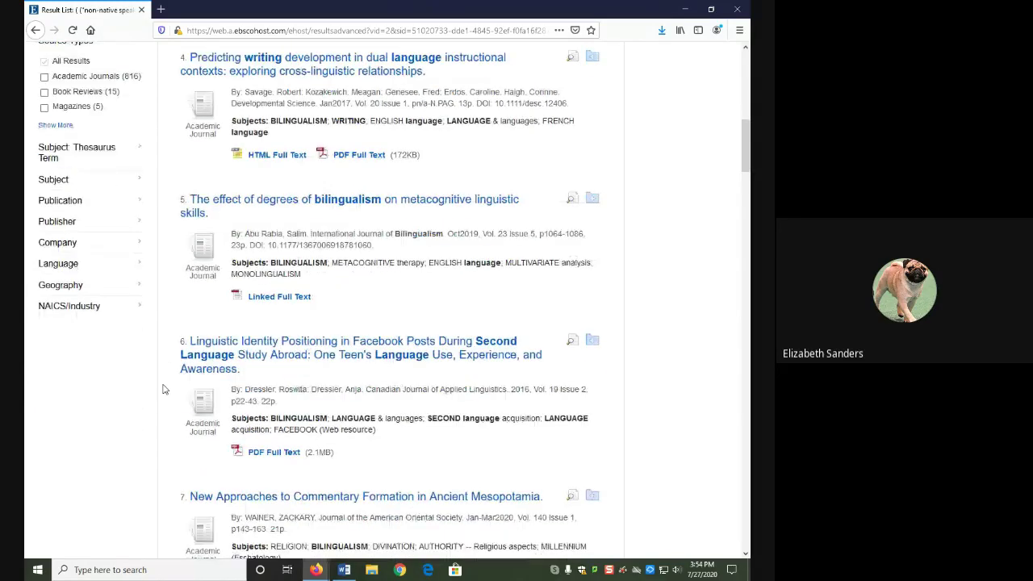
{"action": "scroll", "coordinate": [162, 389], "scroll_direction": "down", "scroll_amount": 6}
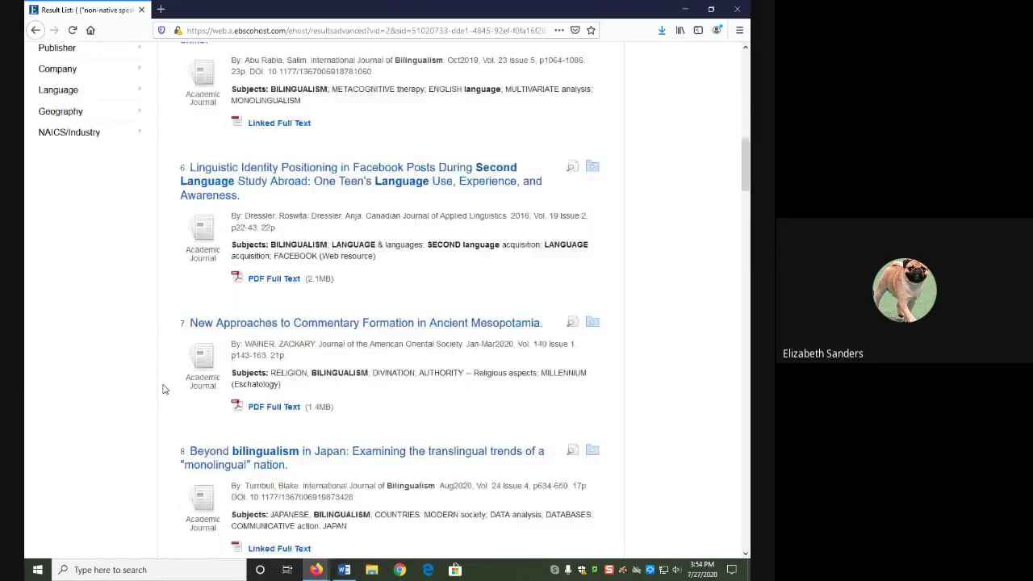
{"action": "scroll", "coordinate": [162, 389], "scroll_direction": "up", "scroll_amount": 9}
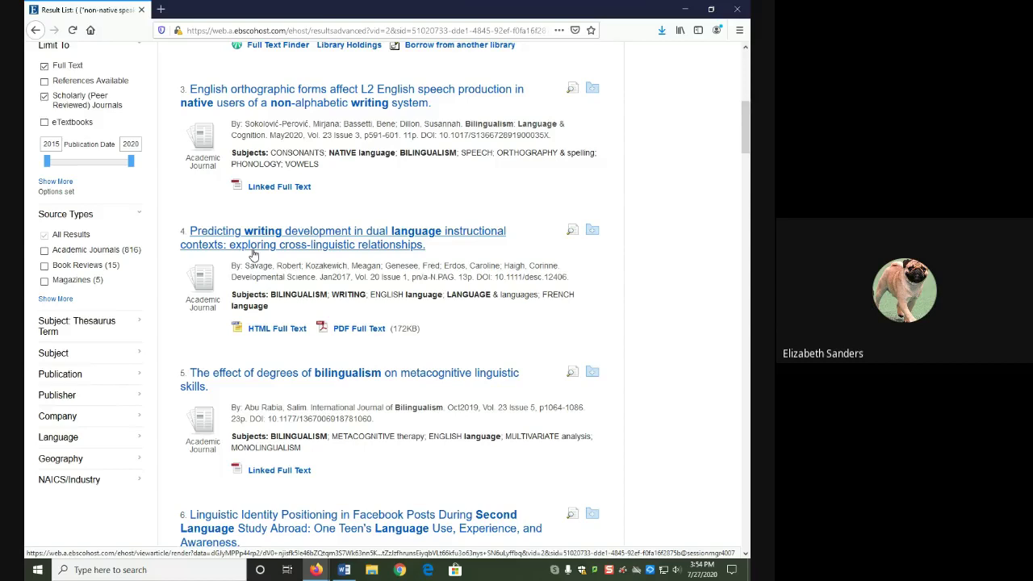
Open result 4, 'Predicting writing development in dual language instructional contexts', and highlight 'second language' in its abstract.
{"action": "left_click", "coordinate": [253, 254]}
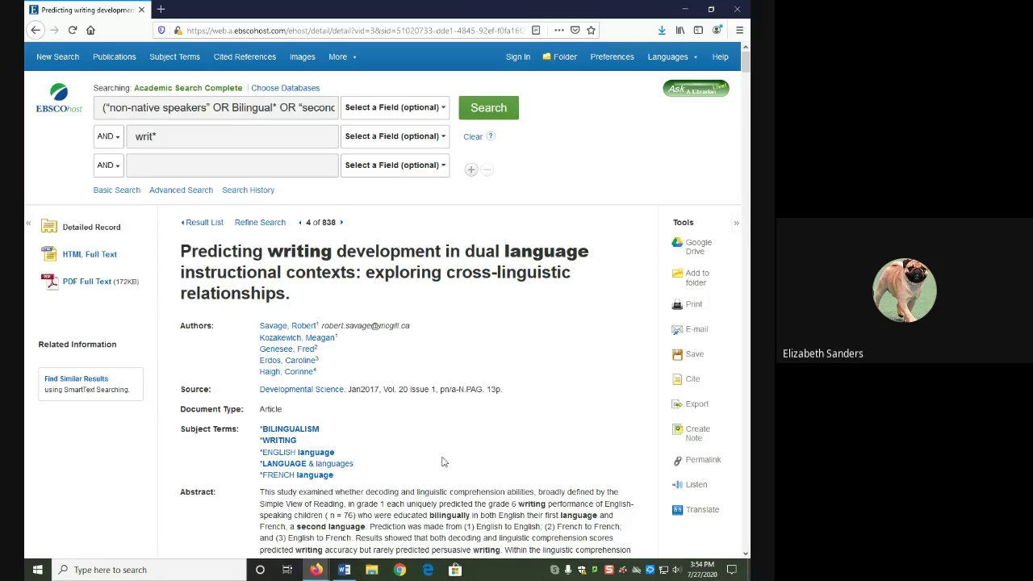
{"action": "scroll", "coordinate": [442, 462], "scroll_direction": "down", "scroll_amount": 1}
{"action": "scroll", "coordinate": [442, 462], "scroll_direction": "down", "scroll_amount": 3}
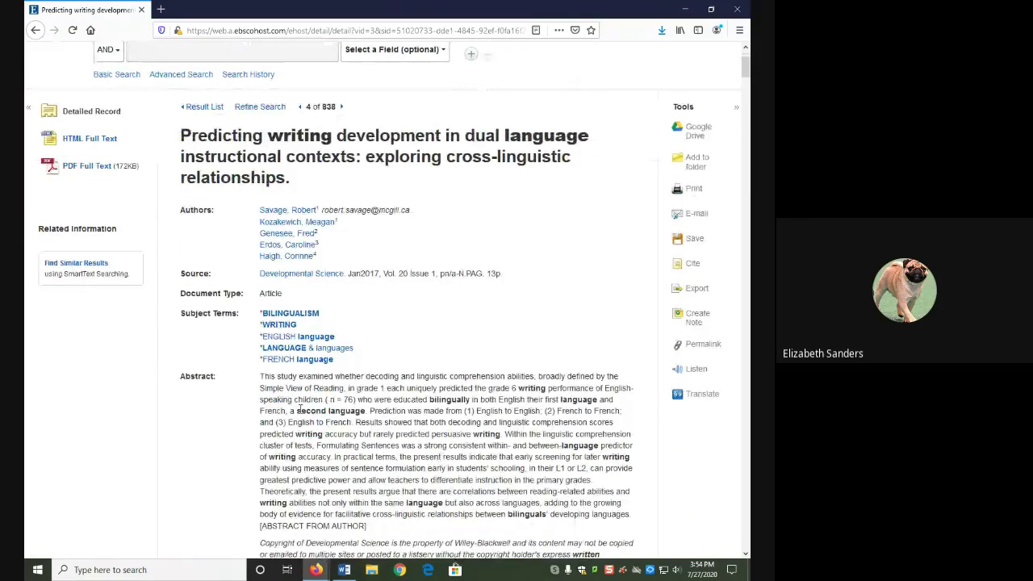
{"action": "left_click_drag", "start_coordinate": [299, 410], "coordinate": [356, 411]}
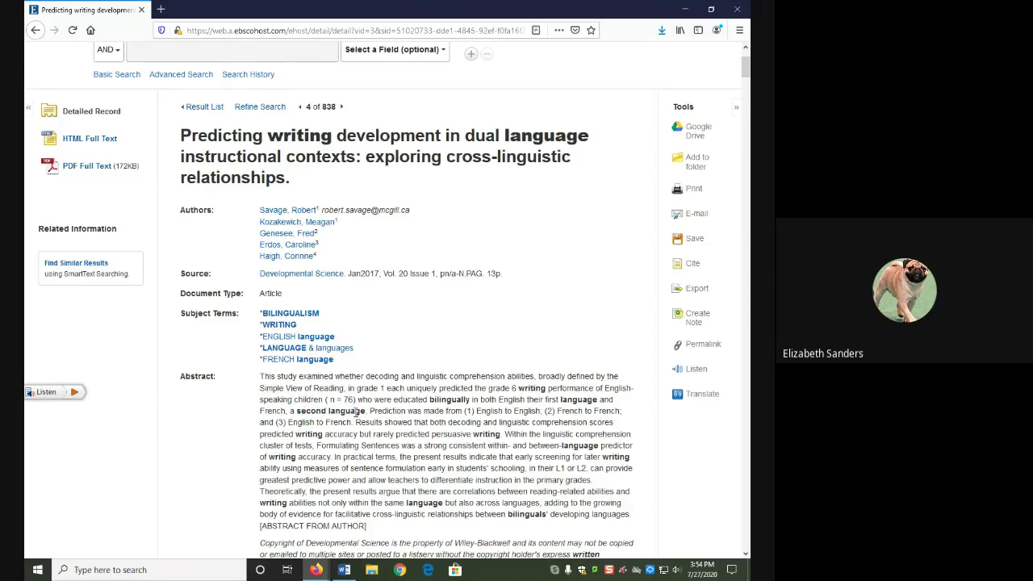
Switch to the Word assignment and scroll to the Step 4 Article Title, Periodical Title, Permalink and Subject Terms fields.
{"action": "left_click", "coordinate": [342, 570]}
{"action": "scroll", "coordinate": [282, 468], "scroll_direction": "down", "scroll_amount": 2}
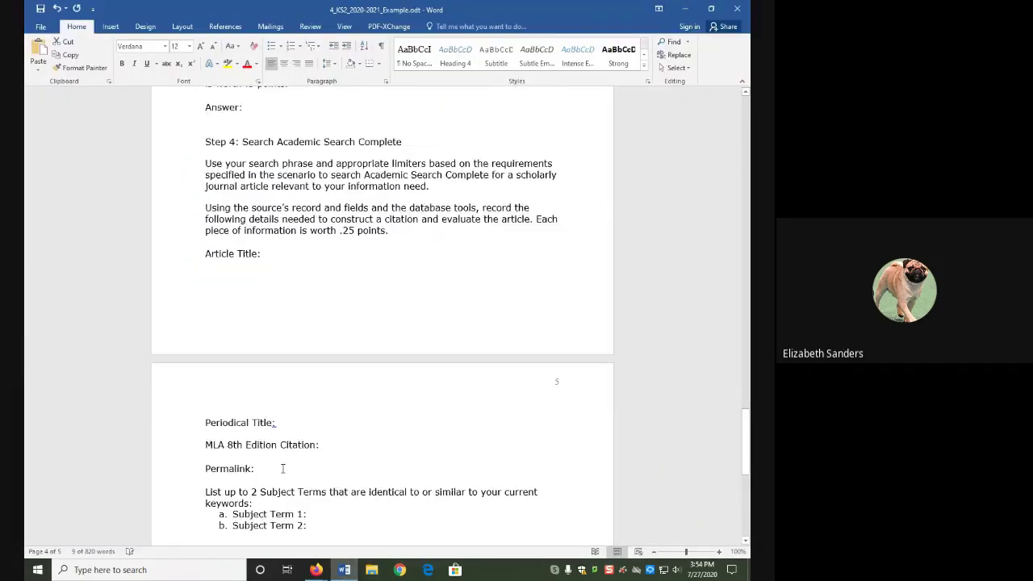
{"action": "scroll", "coordinate": [283, 472], "scroll_direction": "down", "scroll_amount": 1}
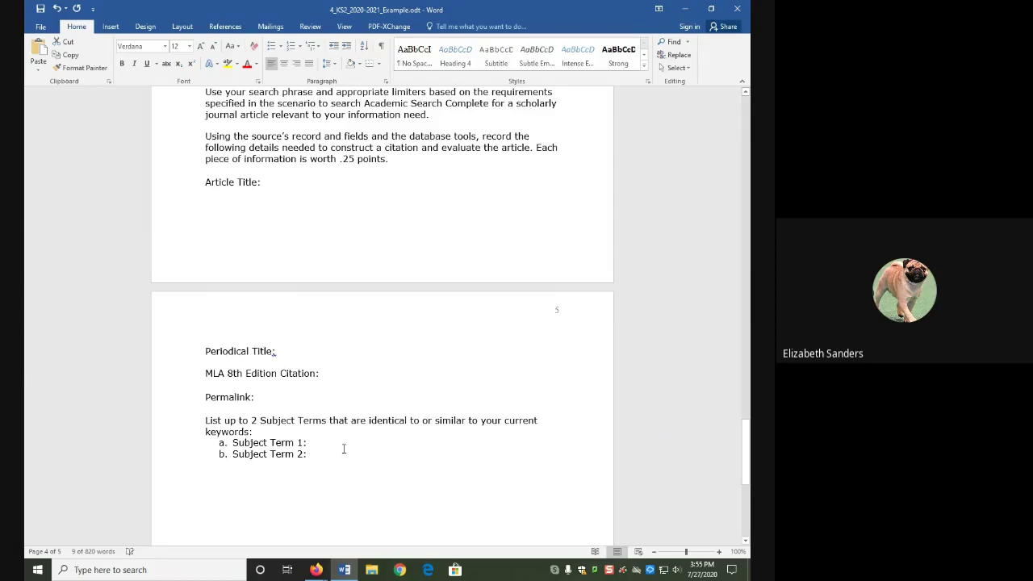
In the EBSCO record, highlight the article title and source journal Developmental Science, then return to Word.
{"action": "mouse_move", "coordinate": [326, 567]}
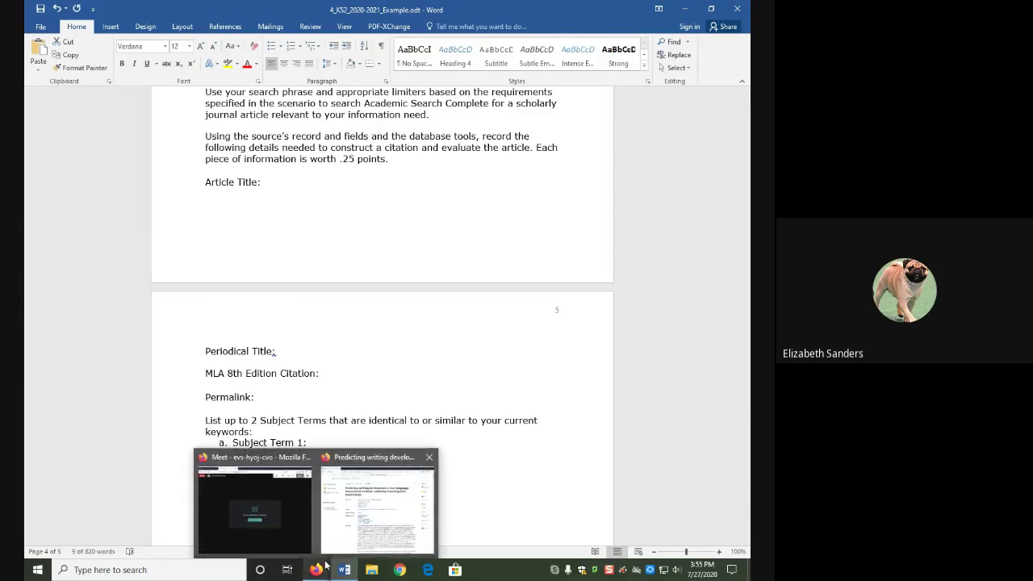
{"action": "left_click", "coordinate": [377, 500]}
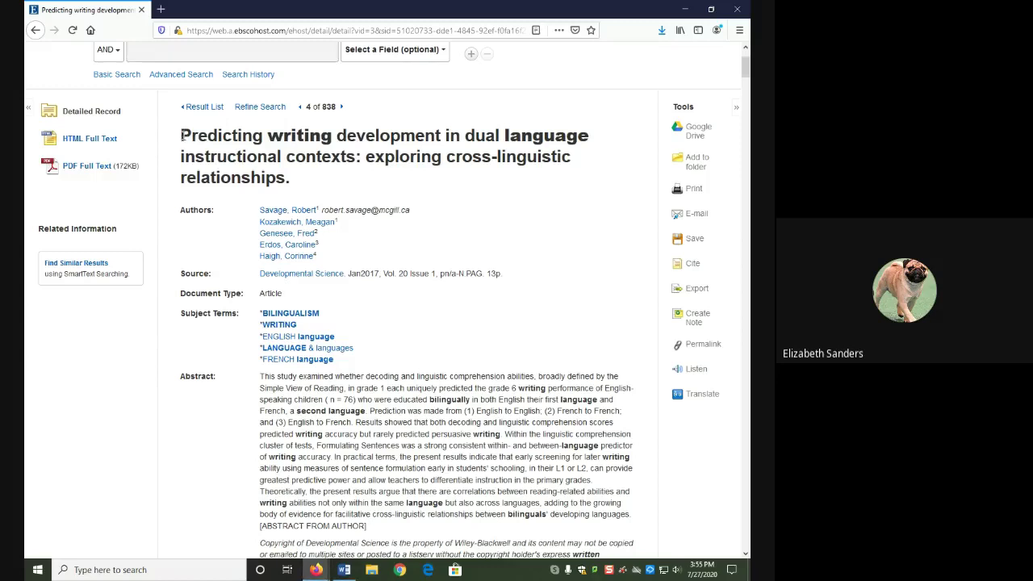
{"action": "left_click_drag", "start_coordinate": [183, 134], "coordinate": [300, 177]}
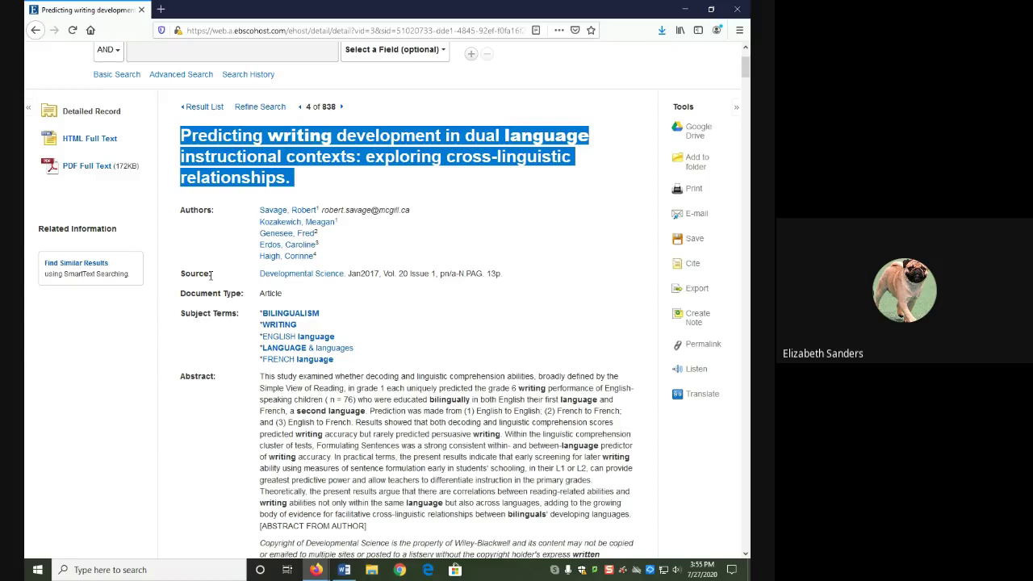
{"action": "left_click_drag", "start_coordinate": [212, 275], "coordinate": [181, 275]}
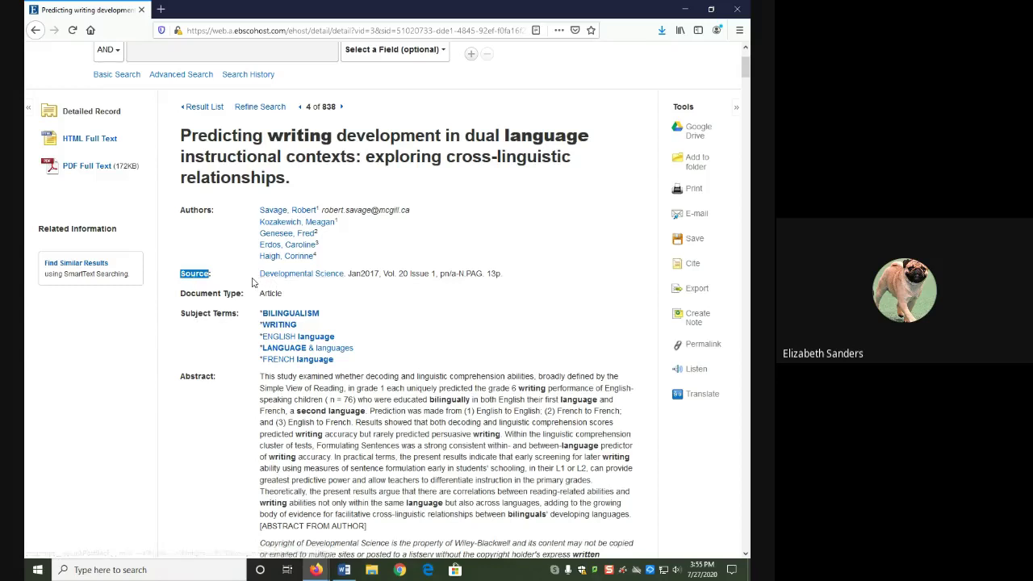
{"action": "left_click_drag", "start_coordinate": [259, 275], "coordinate": [345, 276]}
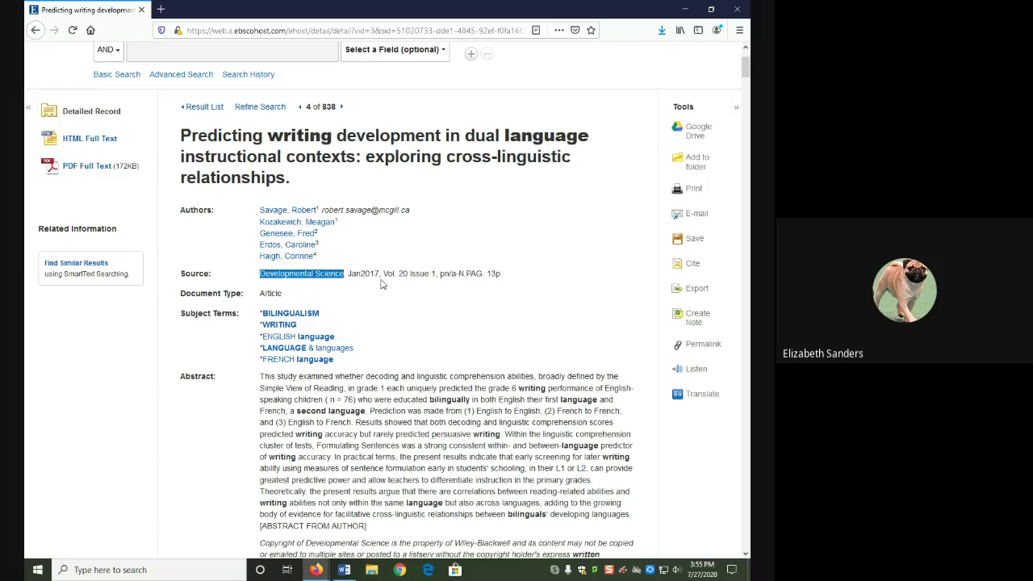
{"action": "left_click", "coordinate": [382, 284]}
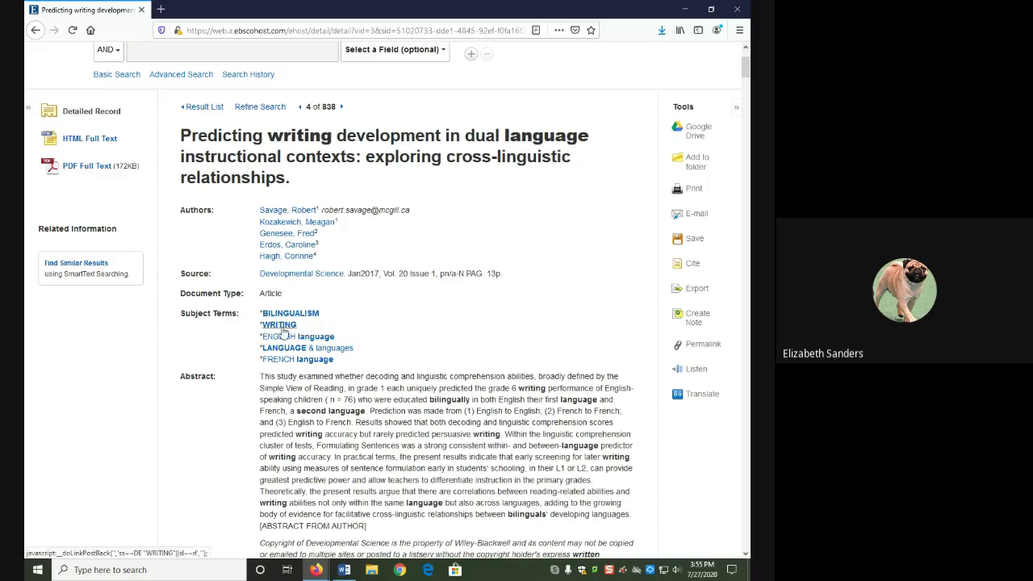
{"action": "left_click", "coordinate": [344, 569]}
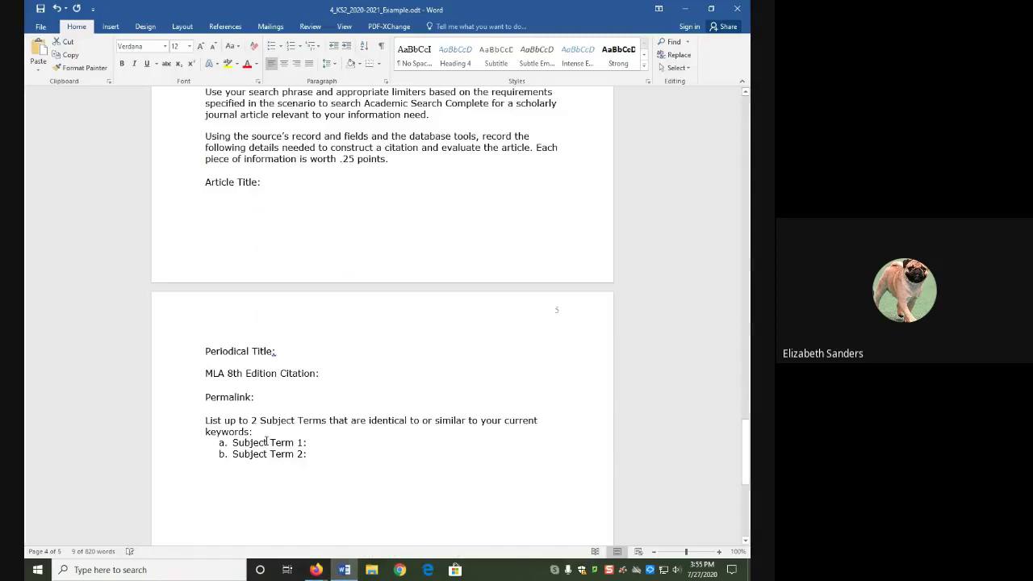
Bring the EBSCO record, with subject terms BILINGUALISM and WRITING, back to the front in Firefox.
{"action": "mouse_move", "coordinate": [315, 570]}
{"action": "left_click", "coordinate": [351, 535]}
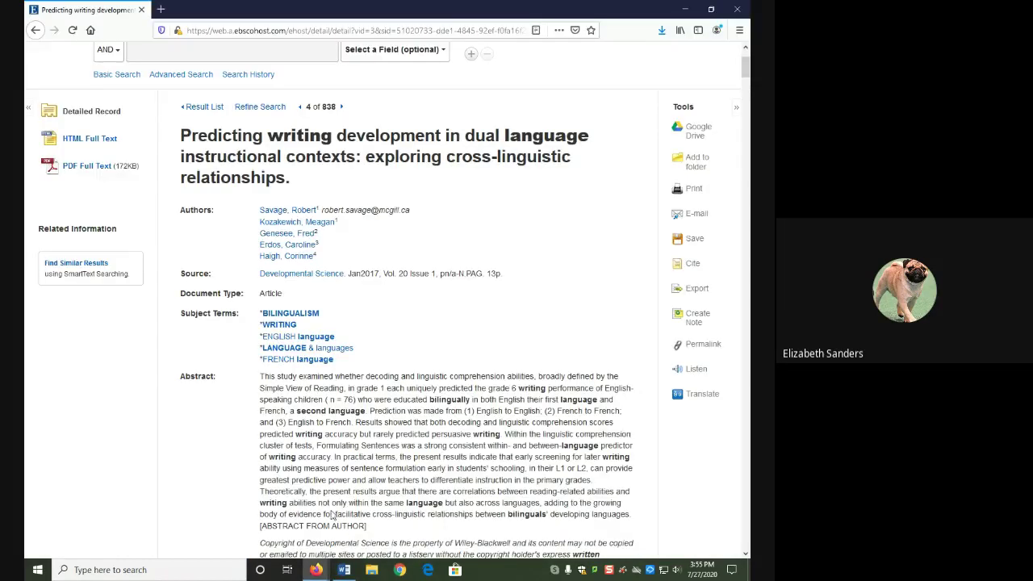